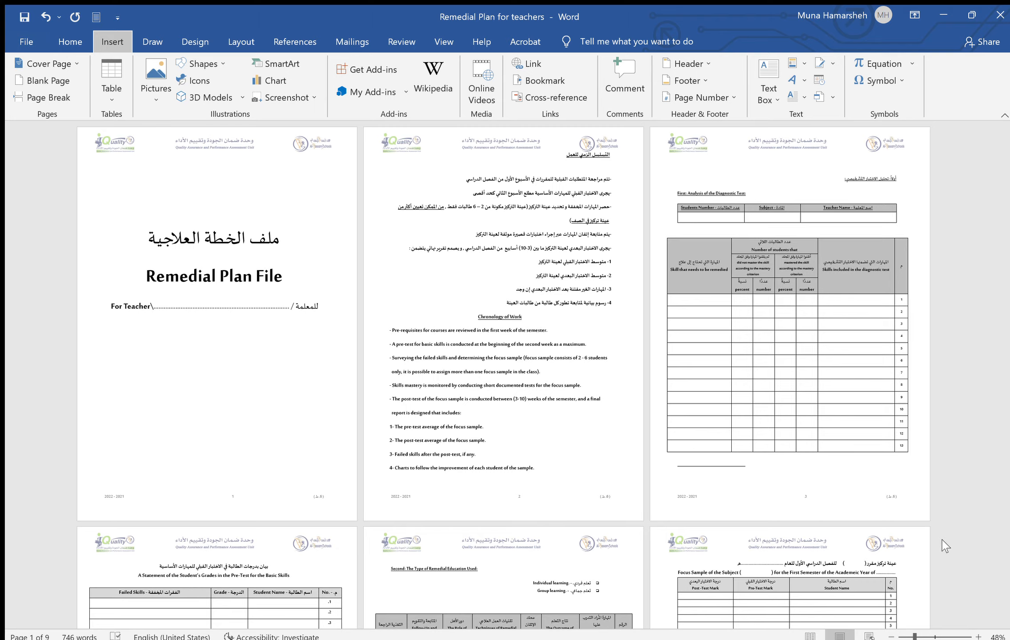
Zoom the view from 48% to about 152% so the 'Remedial Plan File' cover page fills the window
left_click_drag(914, 637, 938, 637)
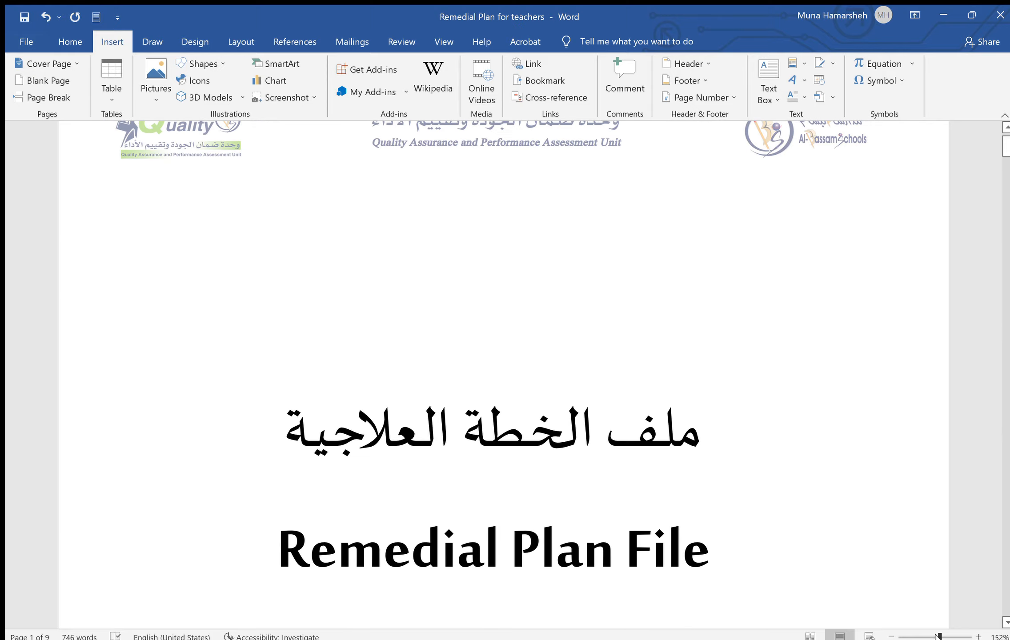
Scroll down to page three's diagnostic test tables and place the cursor in row 1's skills cell
scroll(967, 217, "down", 5)
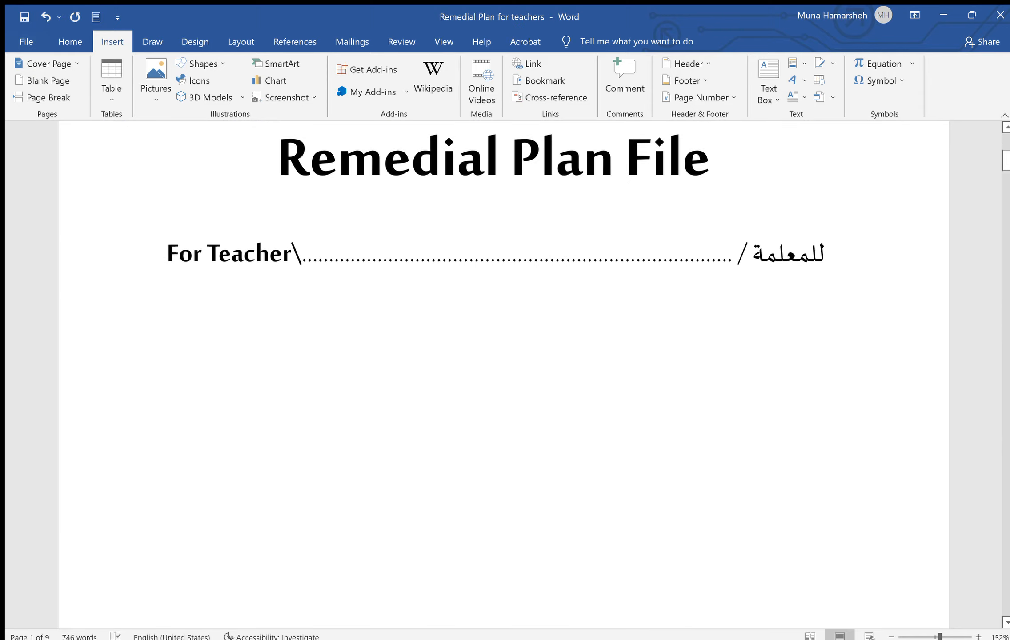
scroll(503, 374, "down", 8)
scroll(503, 375, "down", 3)
scroll(503, 375, "down", 10)
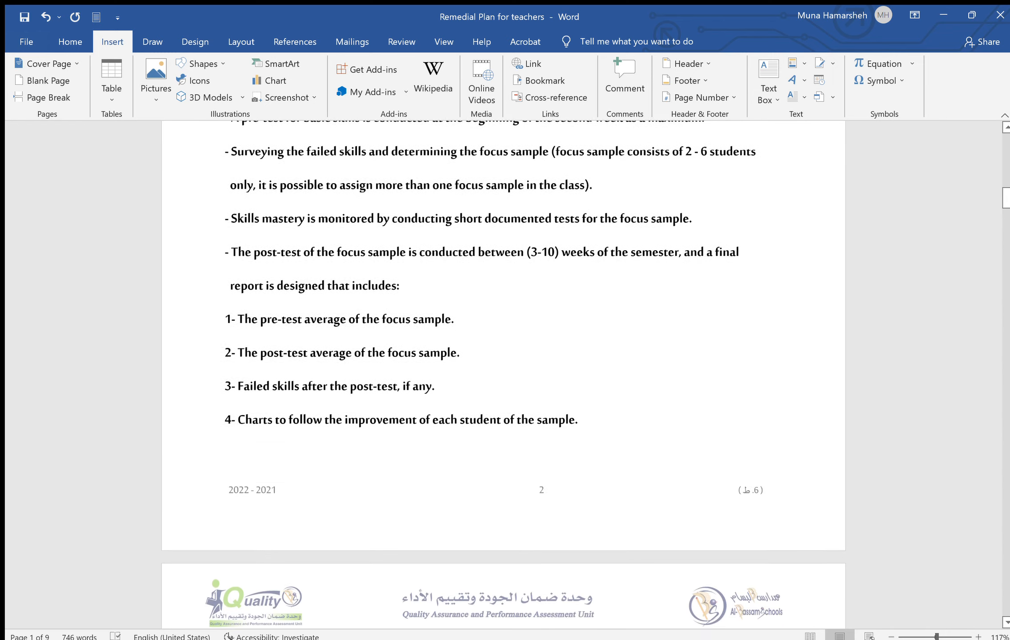
scroll(503, 375, "down", 10)
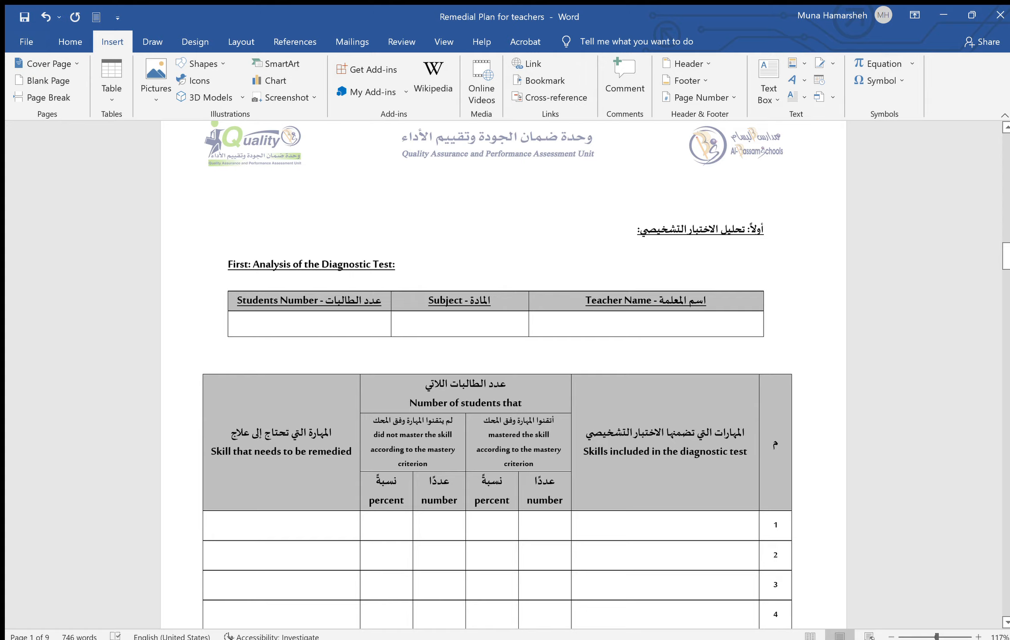
scroll(504, 374, "down", 2)
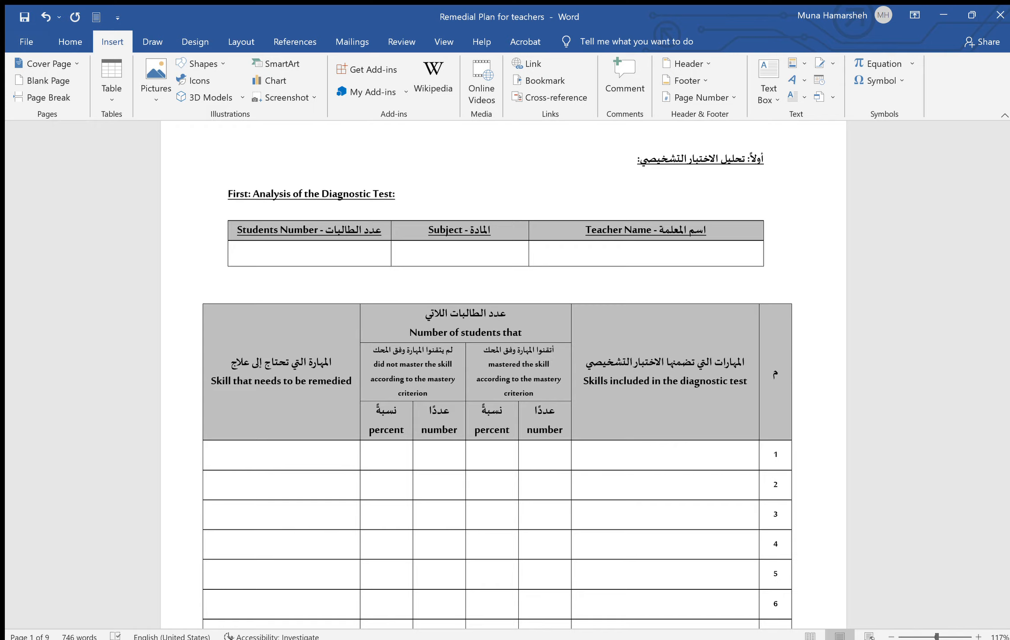
scroll(497, 382, "down", 2)
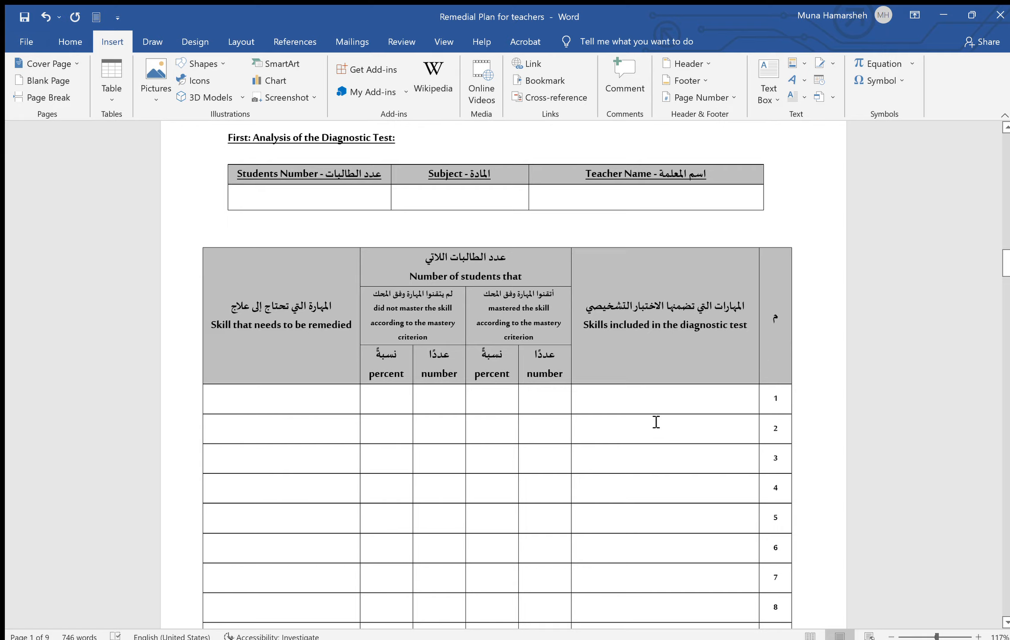
left_click(645, 403)
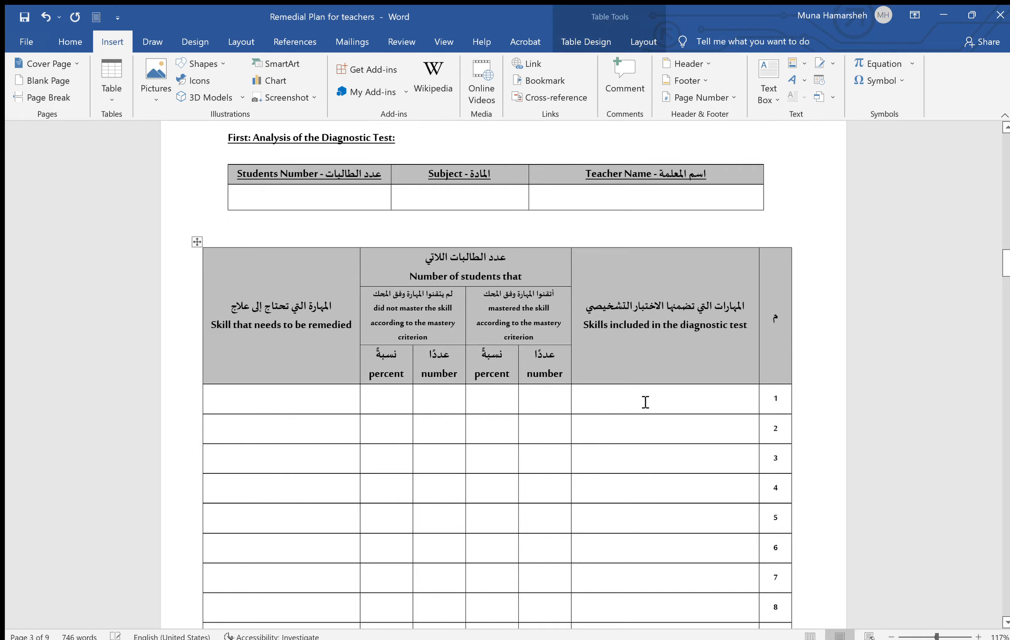
Enter the teacher's name, subject 'Biology' and 10 students in the top table
left_click(645, 189)
key("alt+shift")
key("alt+shift")
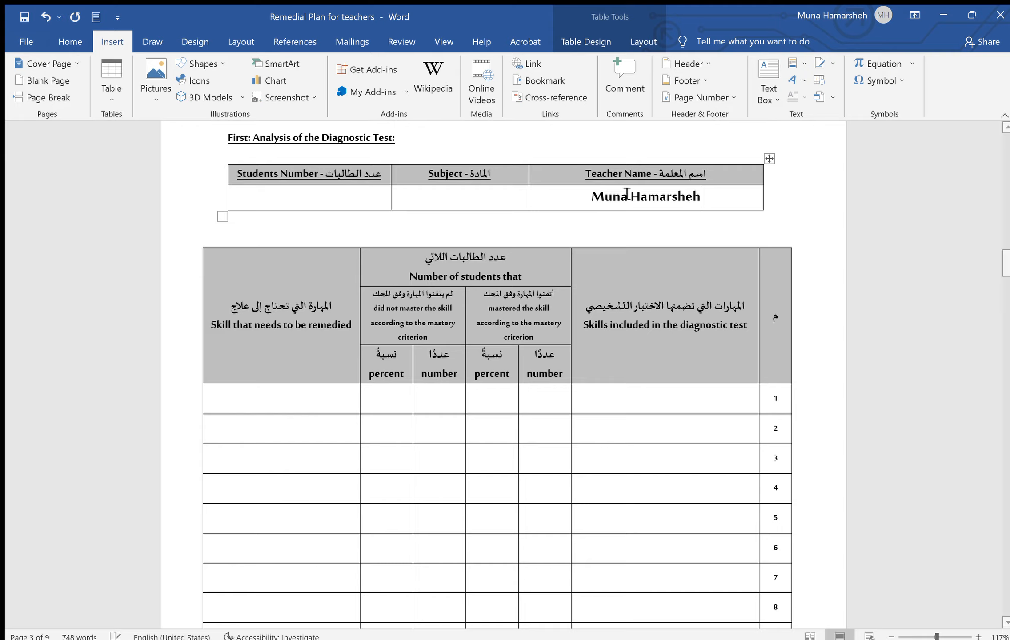
left_click(498, 198)
key("alt+shift")
type("Biology")
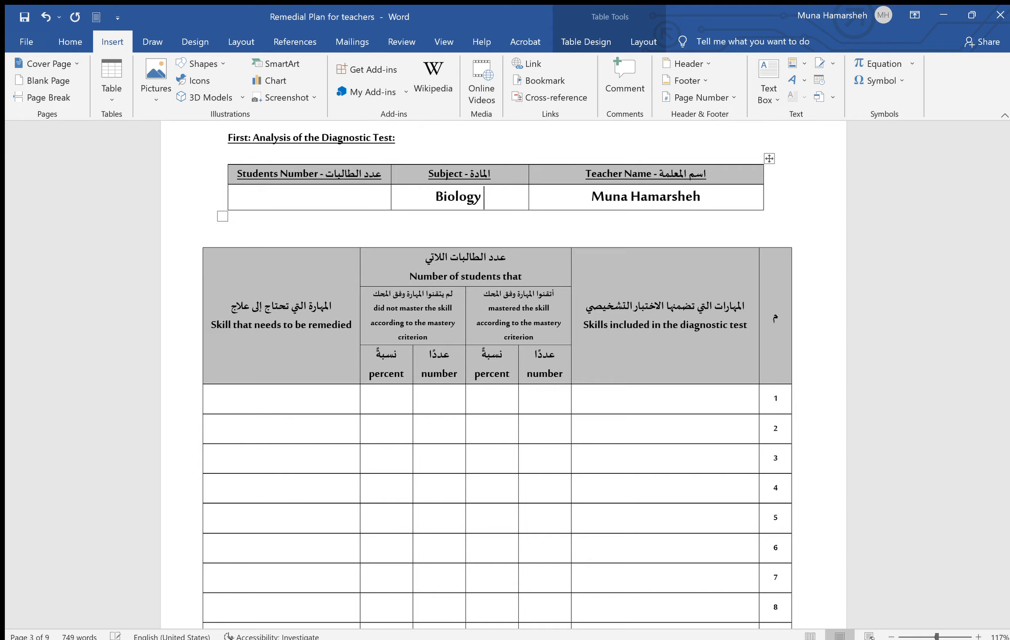
left_click(347, 204)
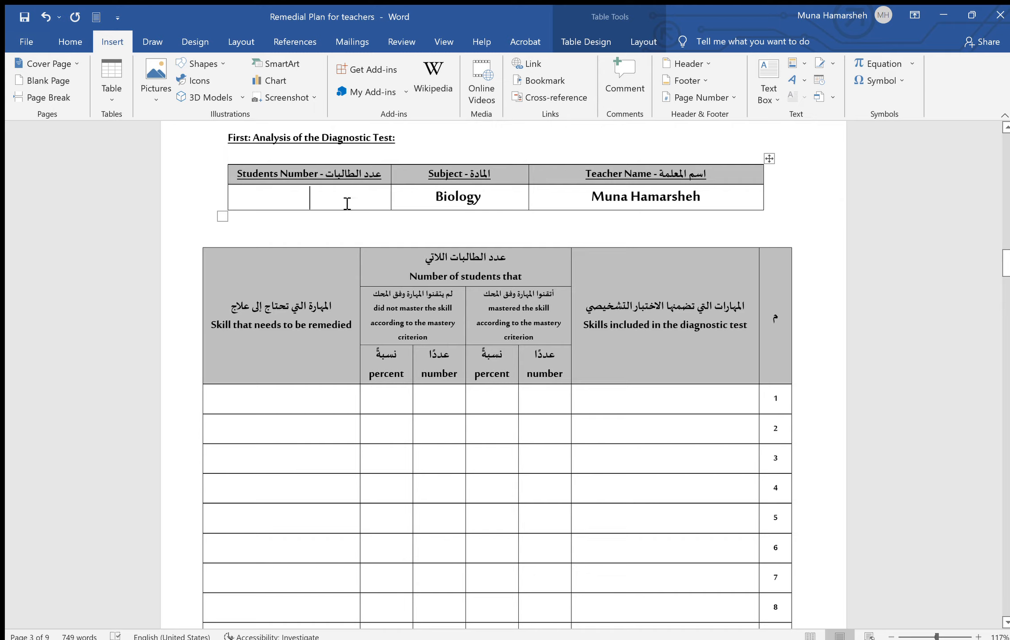
type("10")
left_click(672, 407)
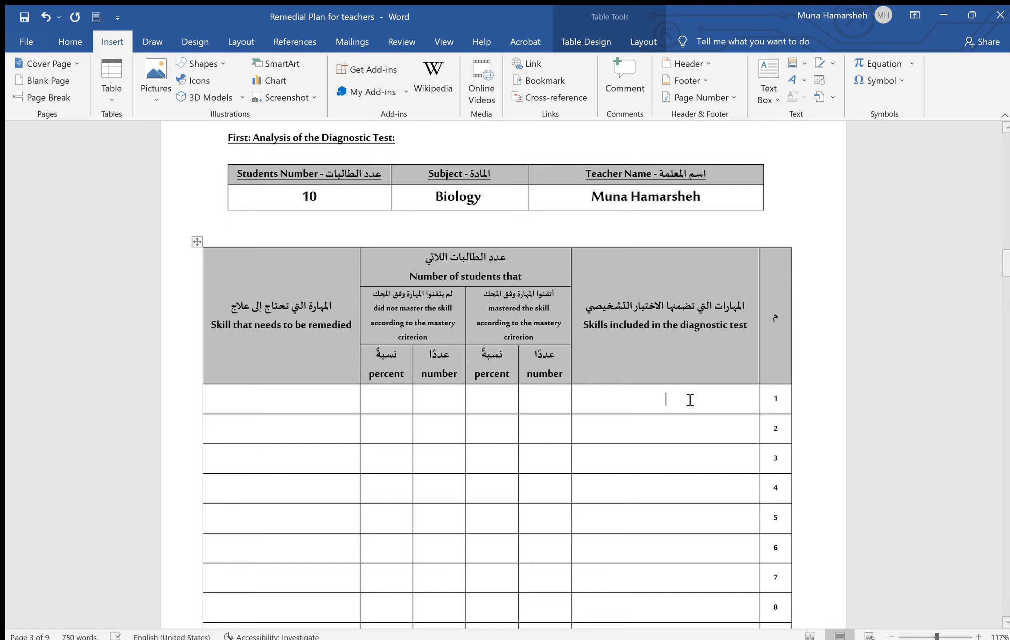
Type 'to explain the function of veins' in row 1 with 7 / 70% mastered and 3 / 30% not
type("to explain the function of veins")
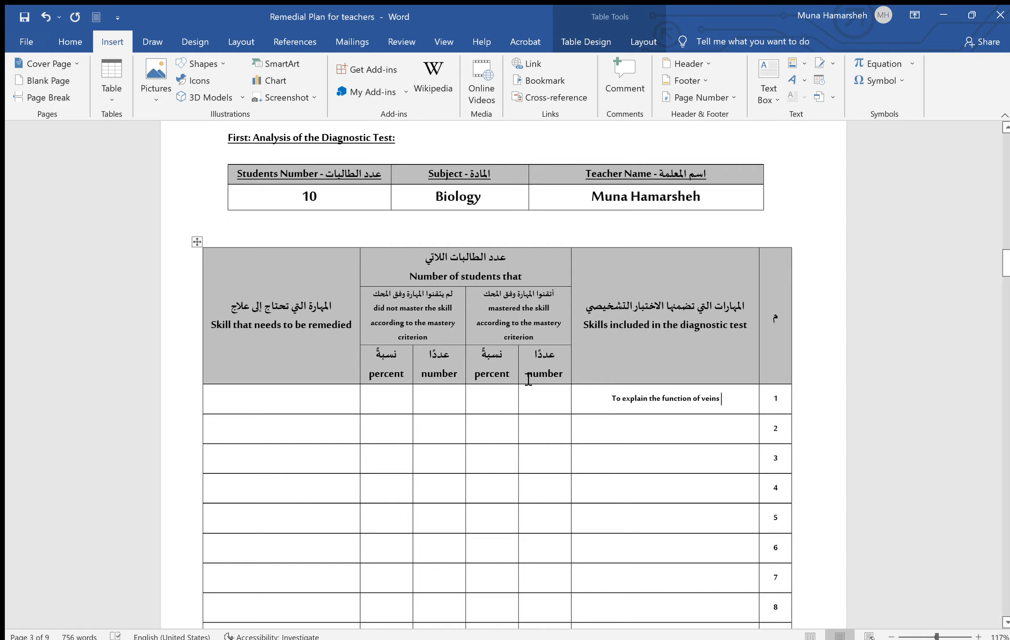
left_click(555, 400)
type("7")
type("70")
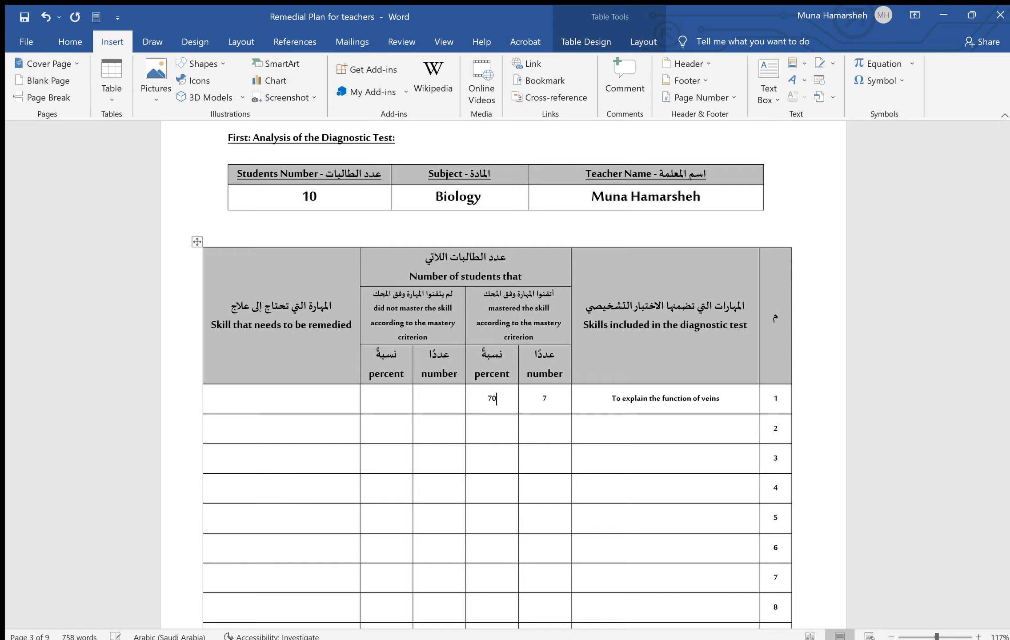
type("%")
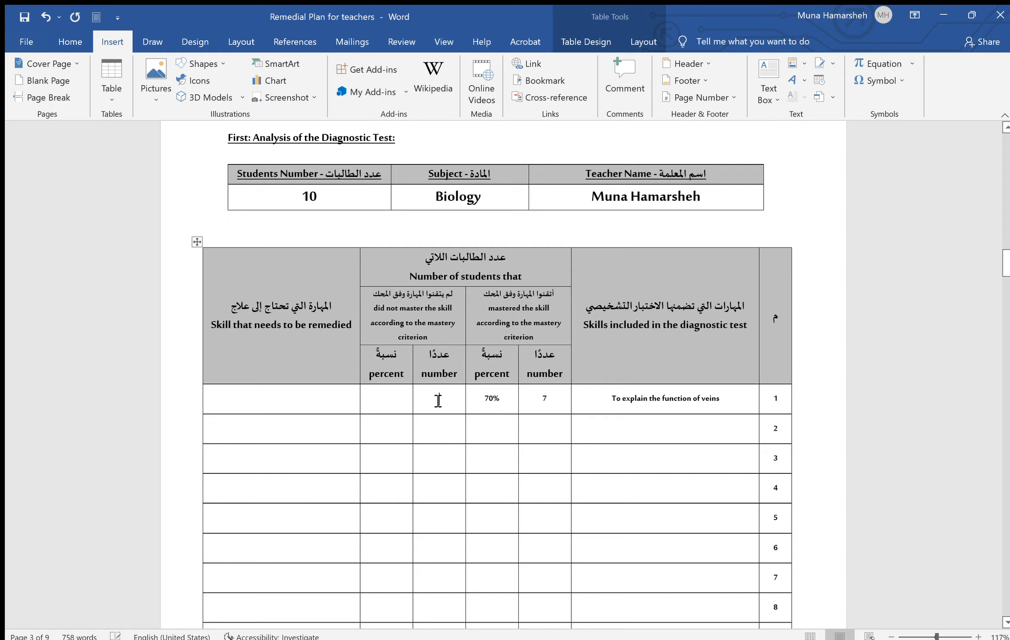
type("3")
type("30")
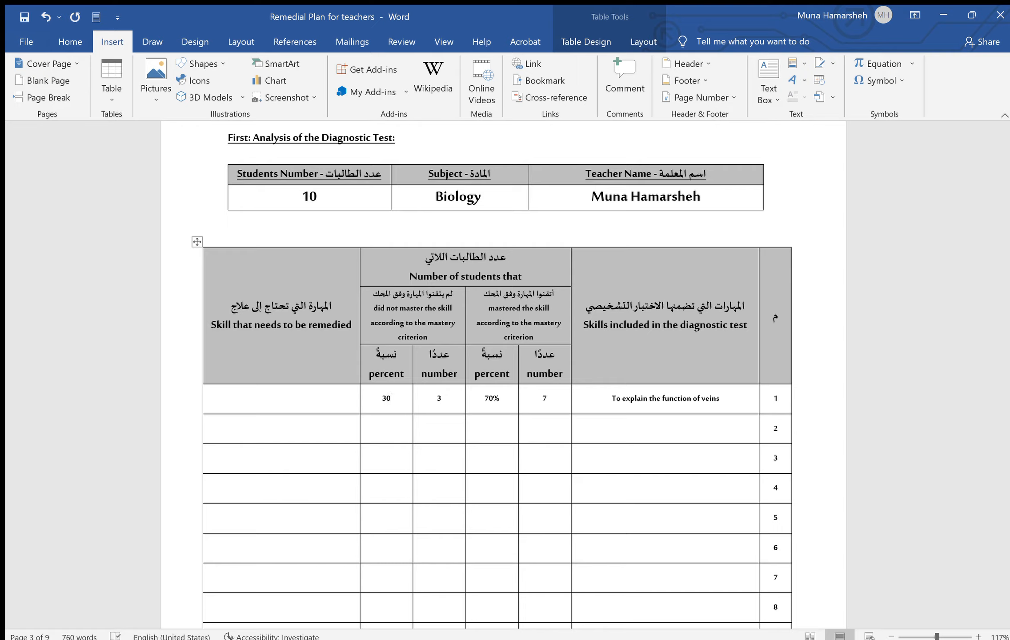
type("%")
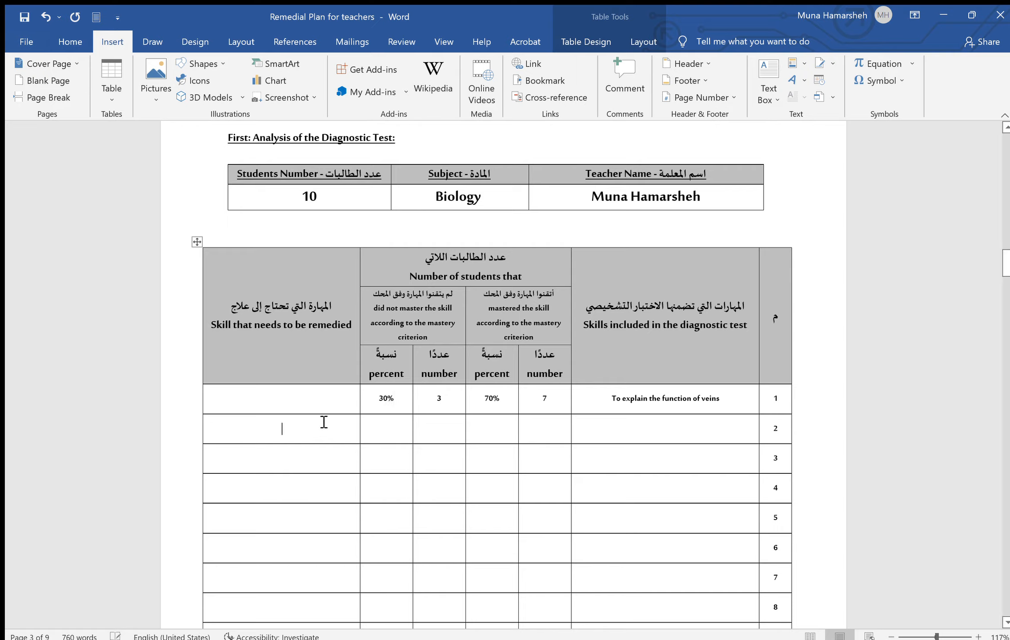
left_click(324, 405)
type("YES W")
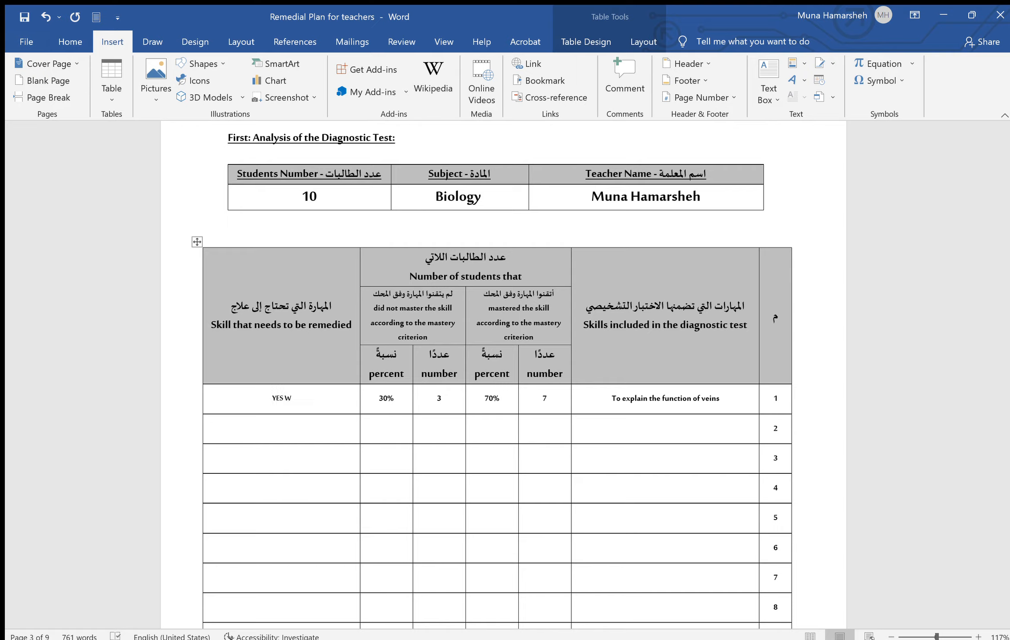
type("E NEED TO RETEACH IT")
key("BackSpace")
key("BackSpace")
key("BackSpace")
key("BackSpace")
key("BackSpace")
key("BackSpace")
key("BackSpace")
key("BackSpace")
key("BackSpace")
key("BackSpace")
key("BackSpace")
key("BackSpace")
key("BackSpace")
key("BackSpace")
key("BackSpace")
key("BackSpace")
key("BackSpace")
key("BackSpace")
key("BackSpace")
key("BackSpace")
key("BackSpace")
key("BackSpace")
key("BackSpace")
key("BackSpace")
key("BackSpace")
Ink a black-pen tick in row 1's remedied cell and type 'TO STATE THE CHAMPERS OF HEART' in row 2
left_click(153, 42)
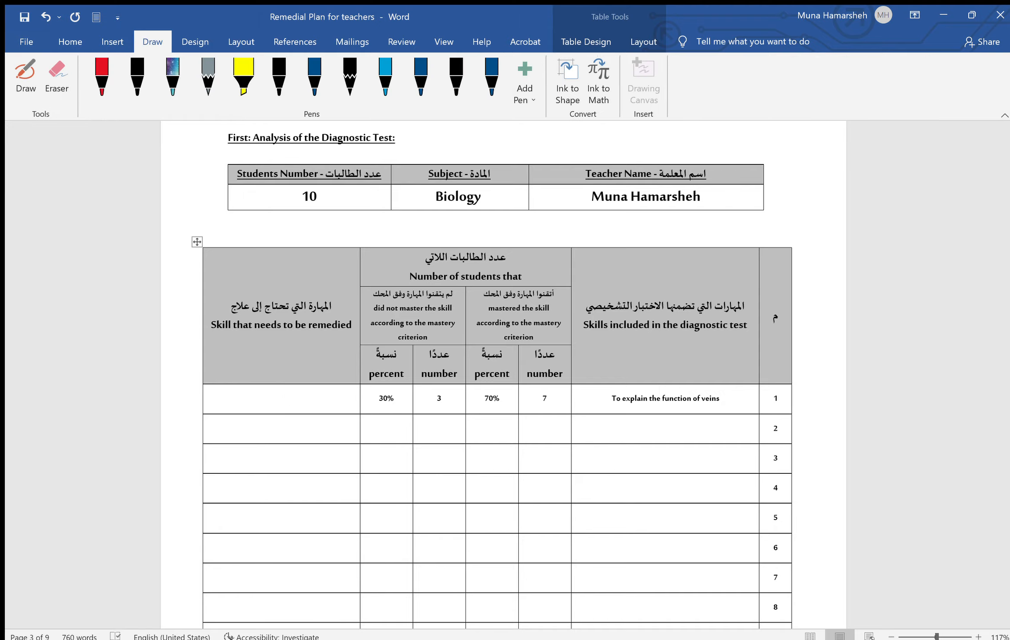
left_click(138, 78)
left_click_drag(282, 387, 257, 396)
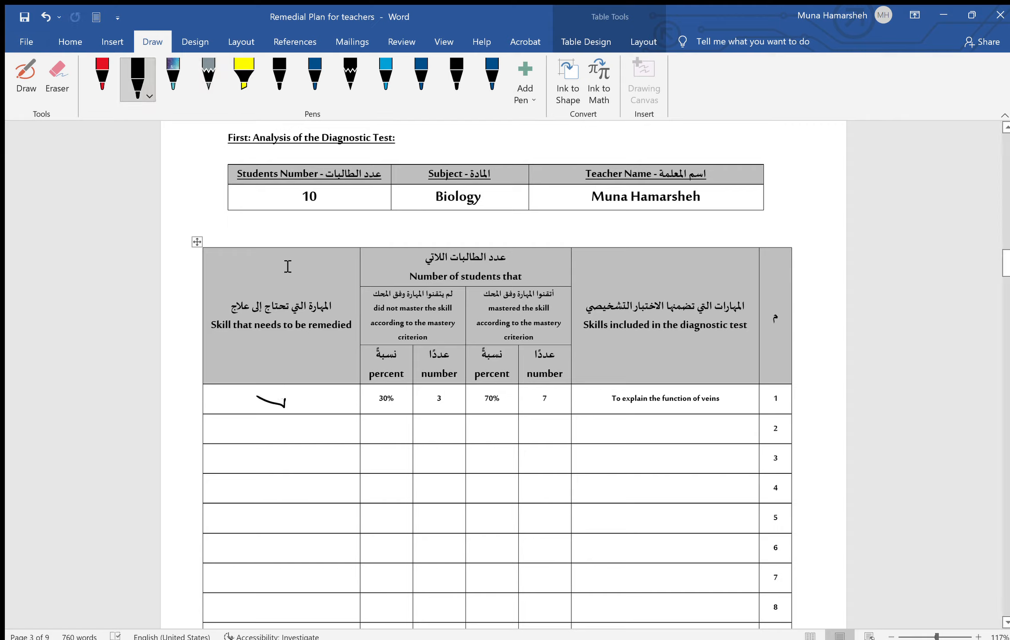
left_click(648, 429)
type("TO")
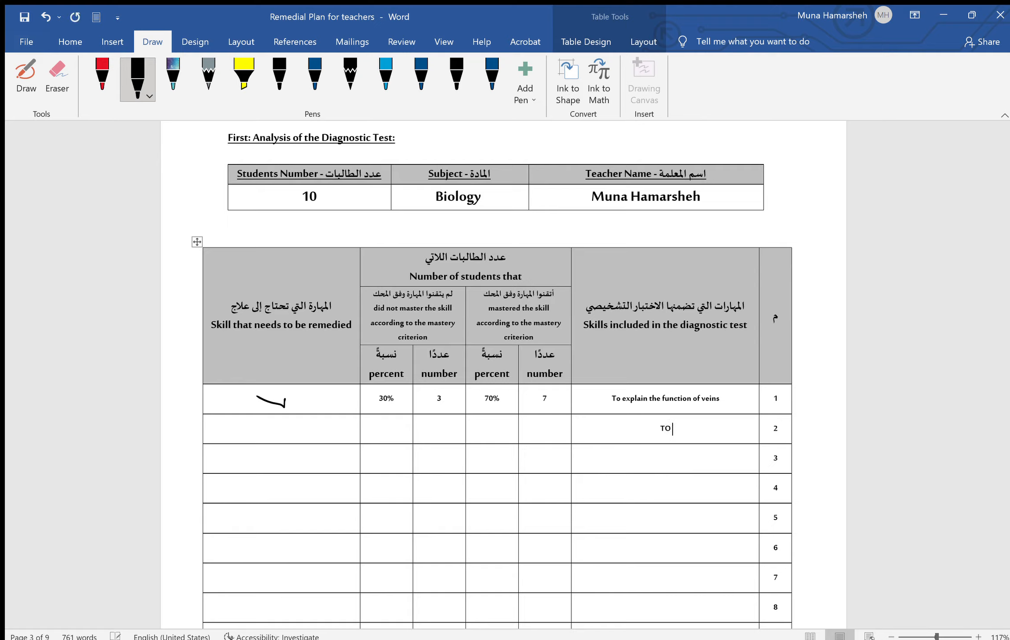
type(" STATE THE CHAMPERS OF HEART")
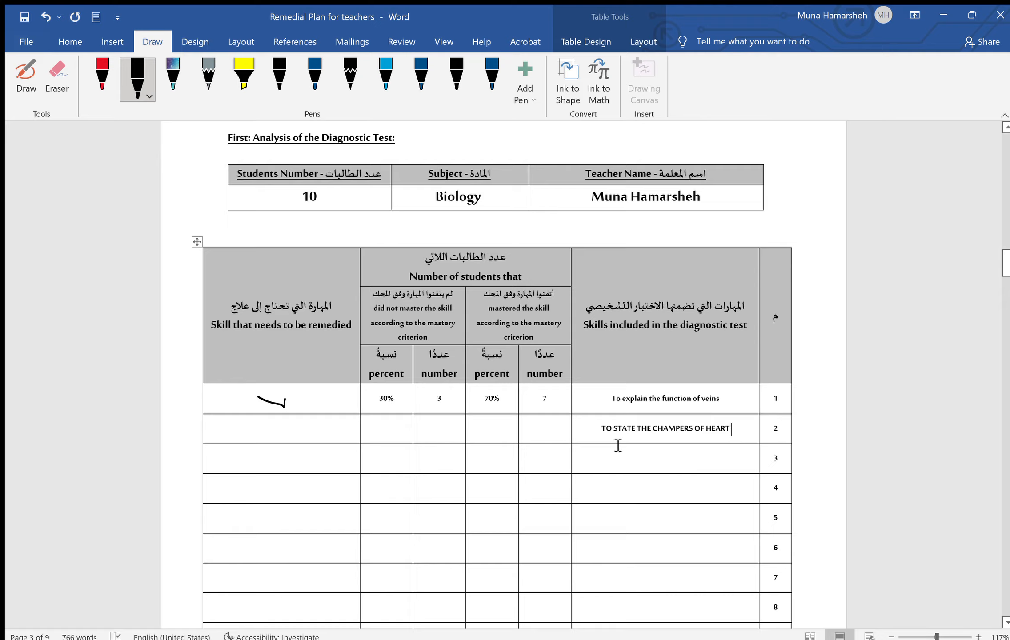
Convert row 2's skill to Sentence case so it reads 'To state the champers of heart'
left_click_drag(603, 430, 734, 432)
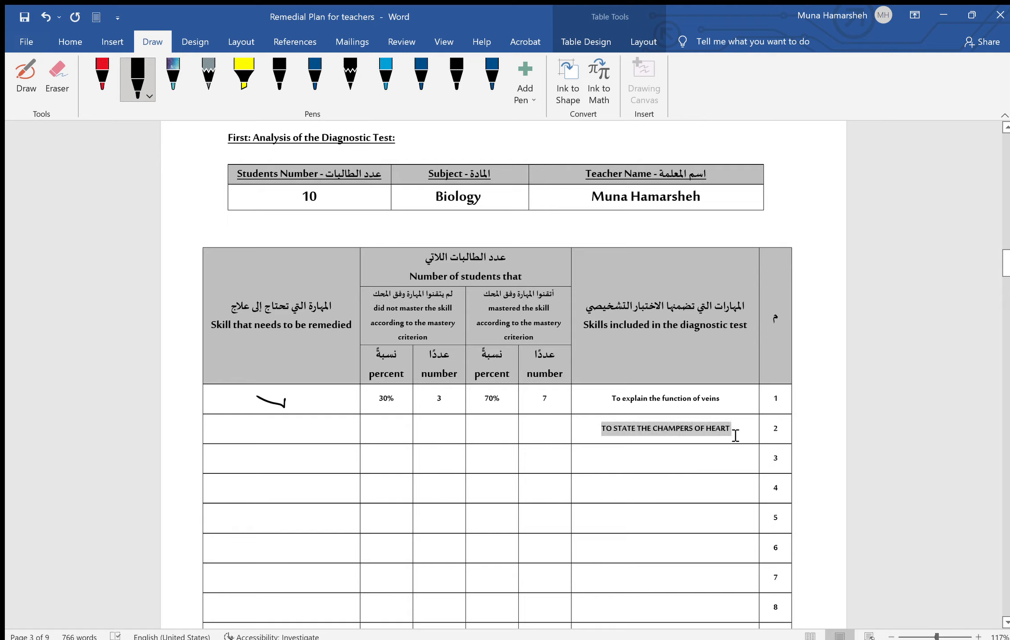
left_click(114, 40)
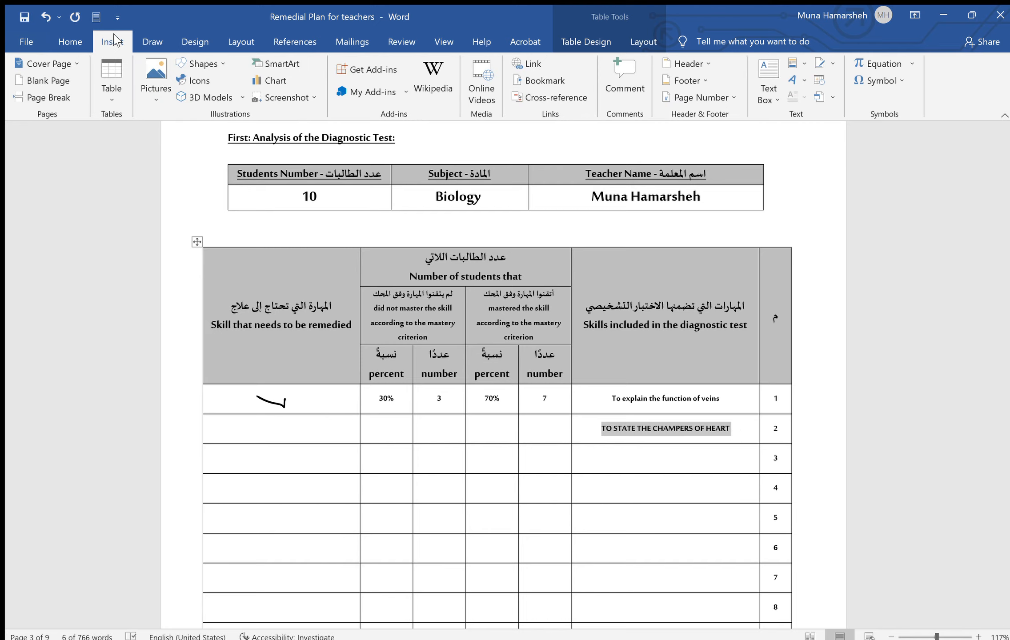
left_click(70, 45)
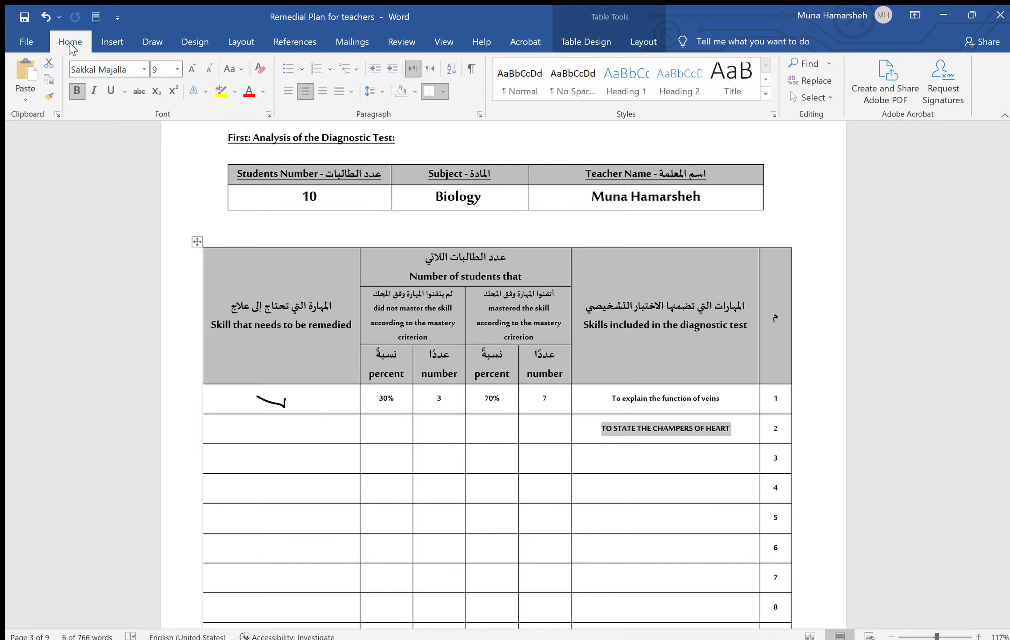
left_click(245, 73)
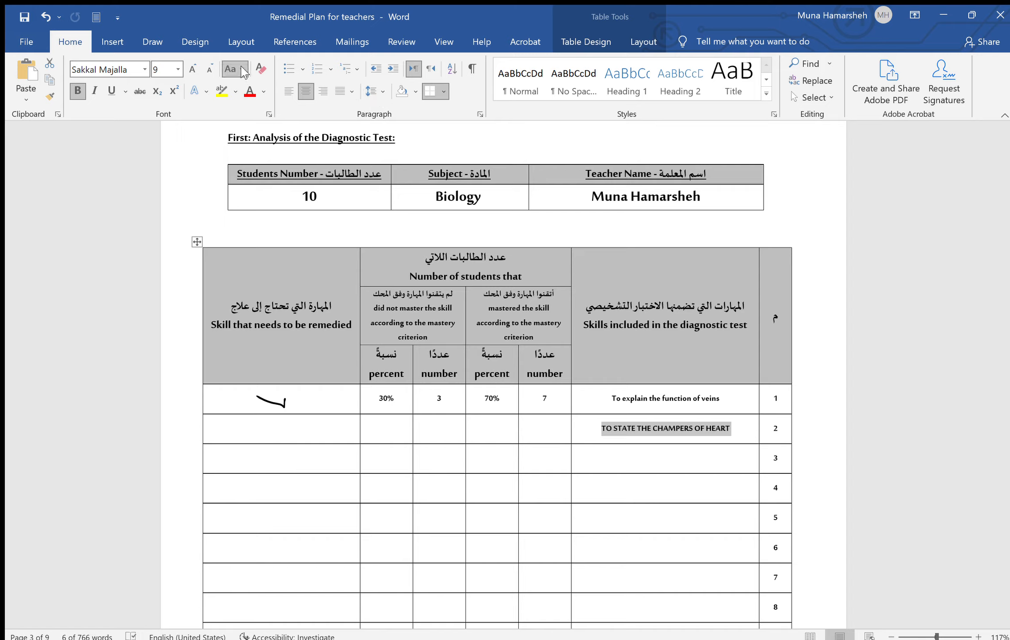
left_click(267, 94)
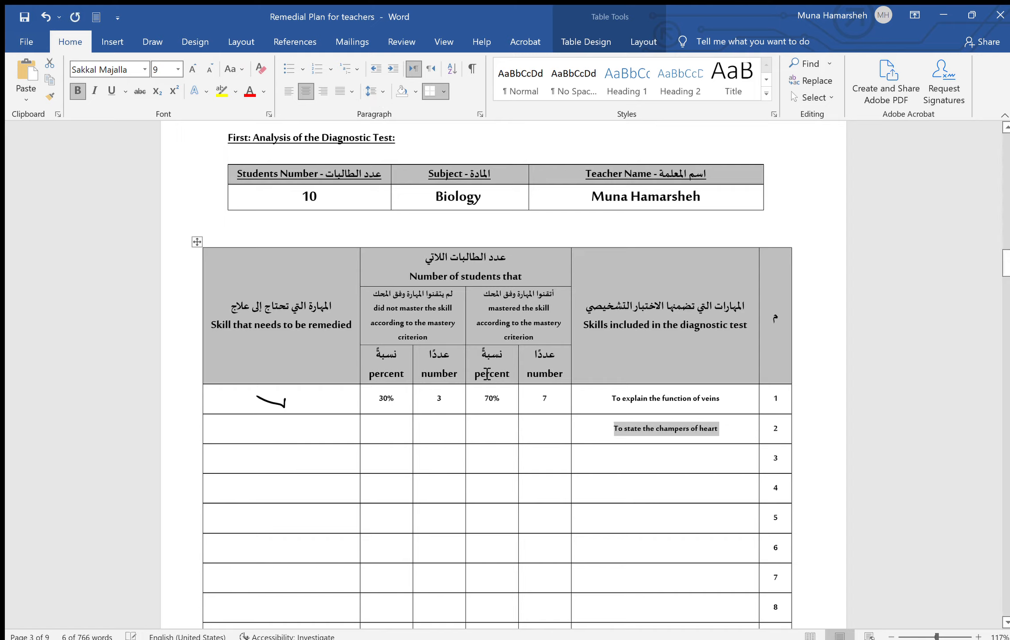
left_click(555, 436)
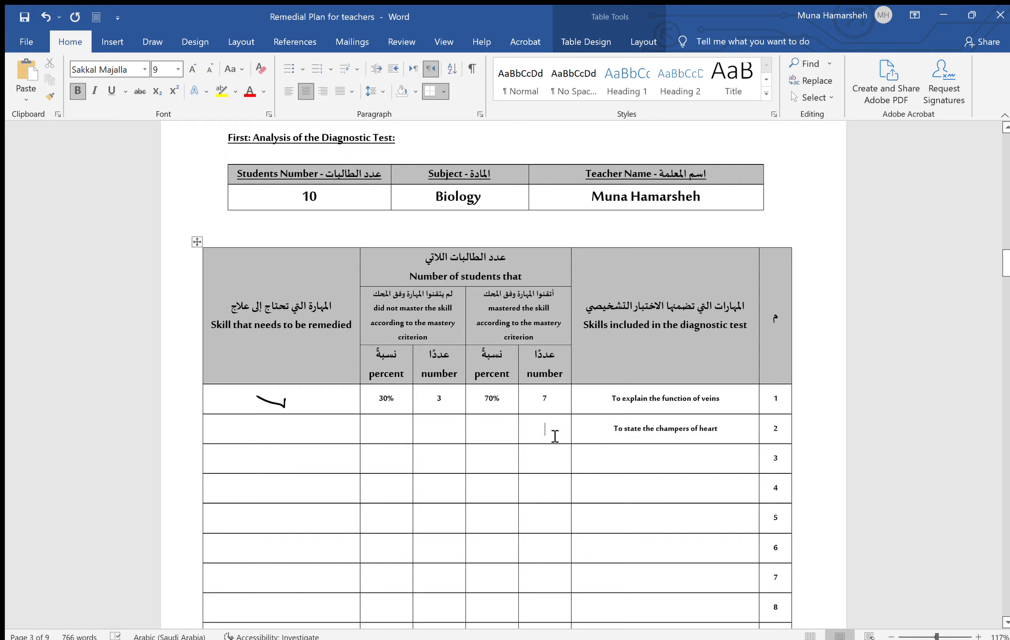
Fill row 2 with 10 and 100% mastered, and 0 and 0 not mastered
type("10")
left_click(503, 439)
type("100")
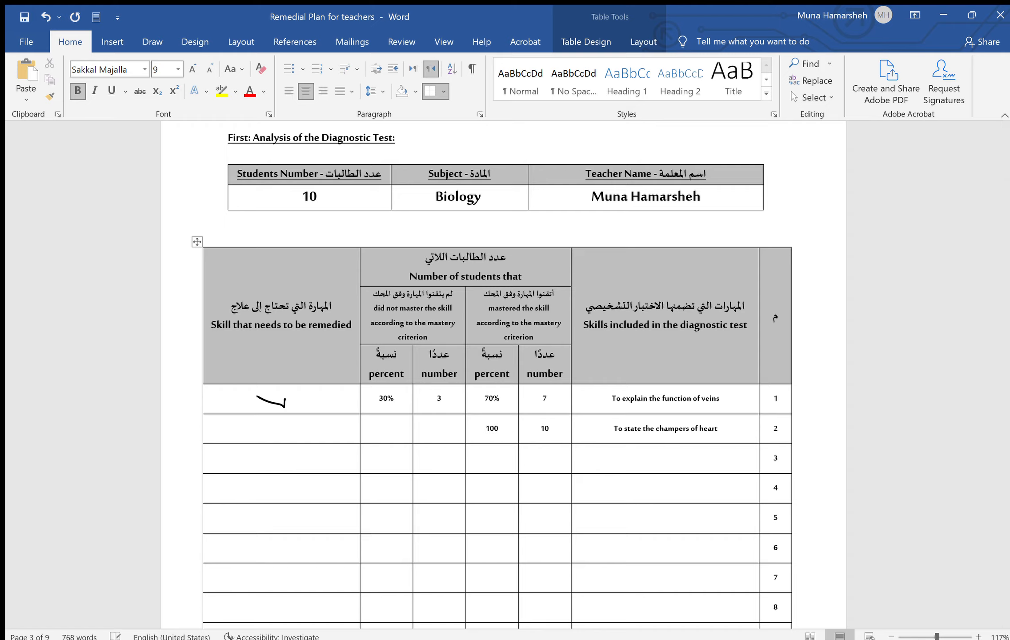
type("%")
left_click(445, 444)
type("0")
left_click(389, 427)
type("0")
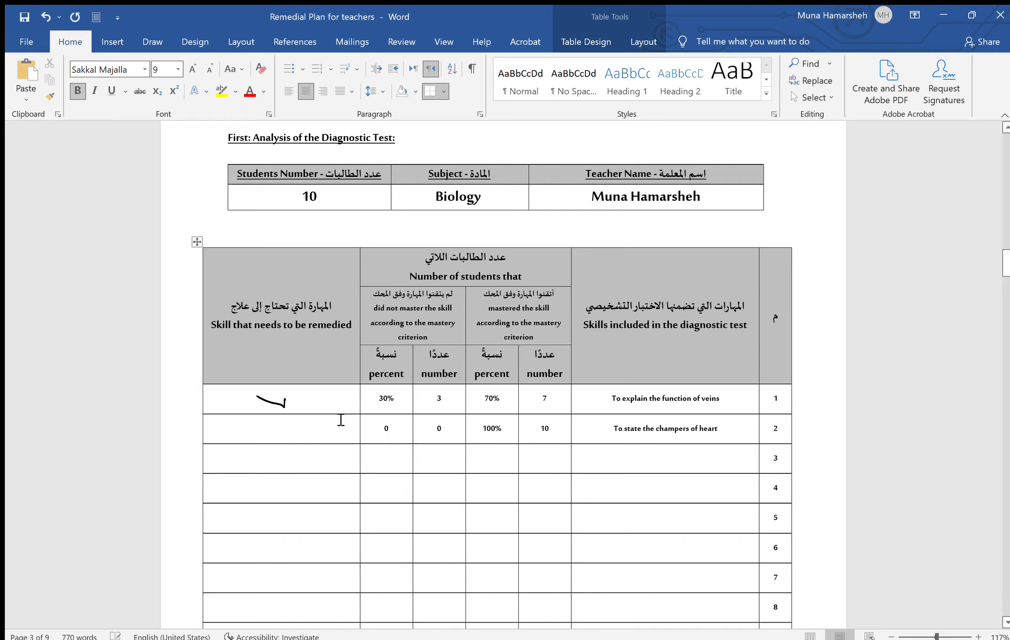
left_click(293, 435)
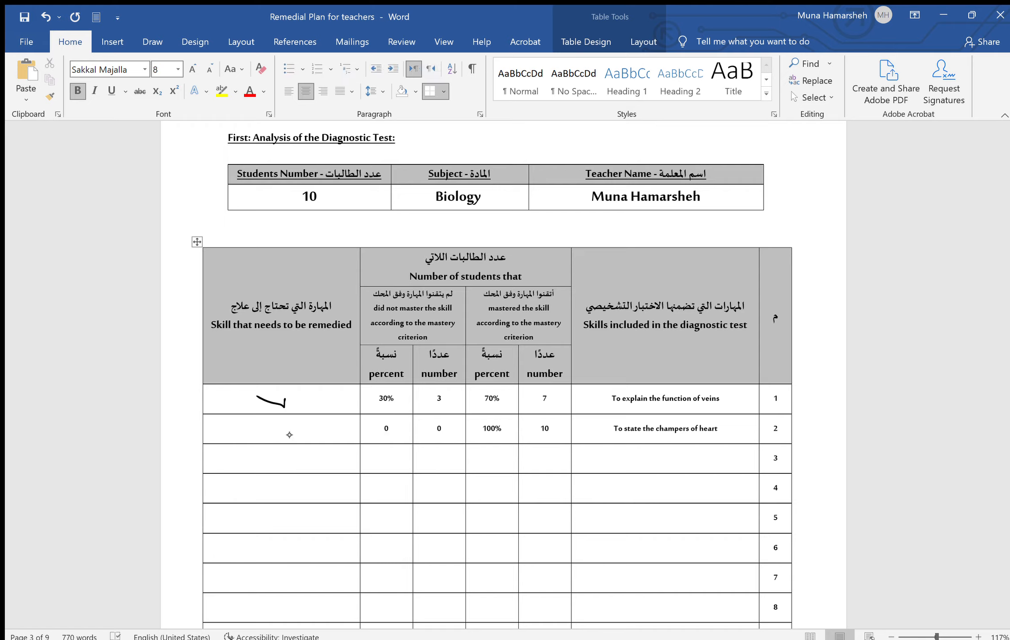
Ink an X in row 2's remedied cell and dashes in the empty skills cells of rows 3-7
left_click_drag(286, 421, 271, 439)
left_click_drag(270, 426, 285, 436)
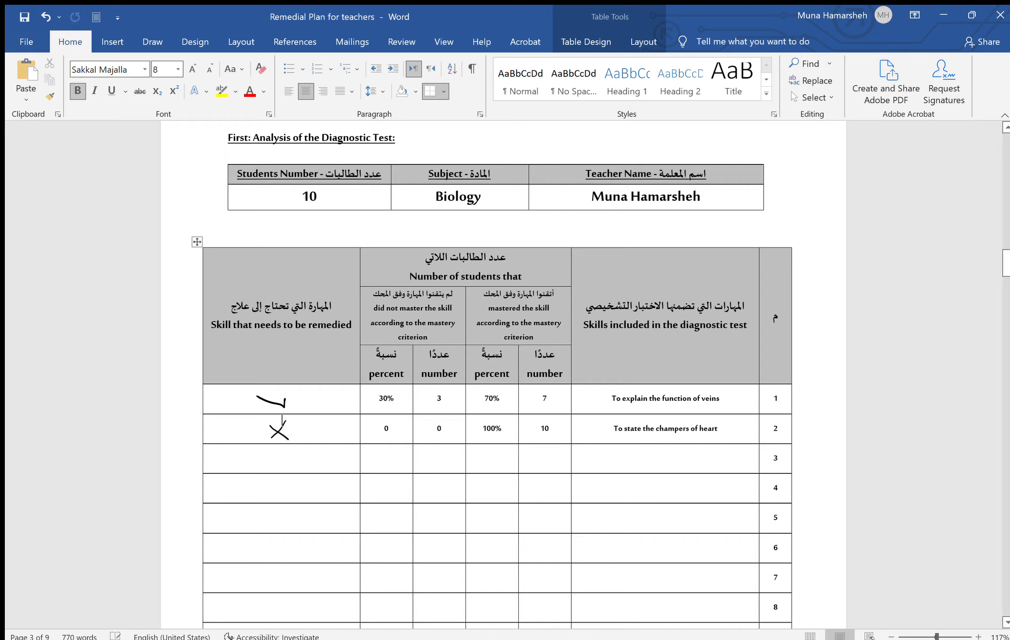
left_click(627, 464)
mouse_move(659, 463)
left_mouse_down()
mouse_move(685, 465)
mouse_move(688, 513)
left_mouse_up()
left_click_drag(669, 552, 688, 551)
left_click_drag(675, 589, 696, 587)
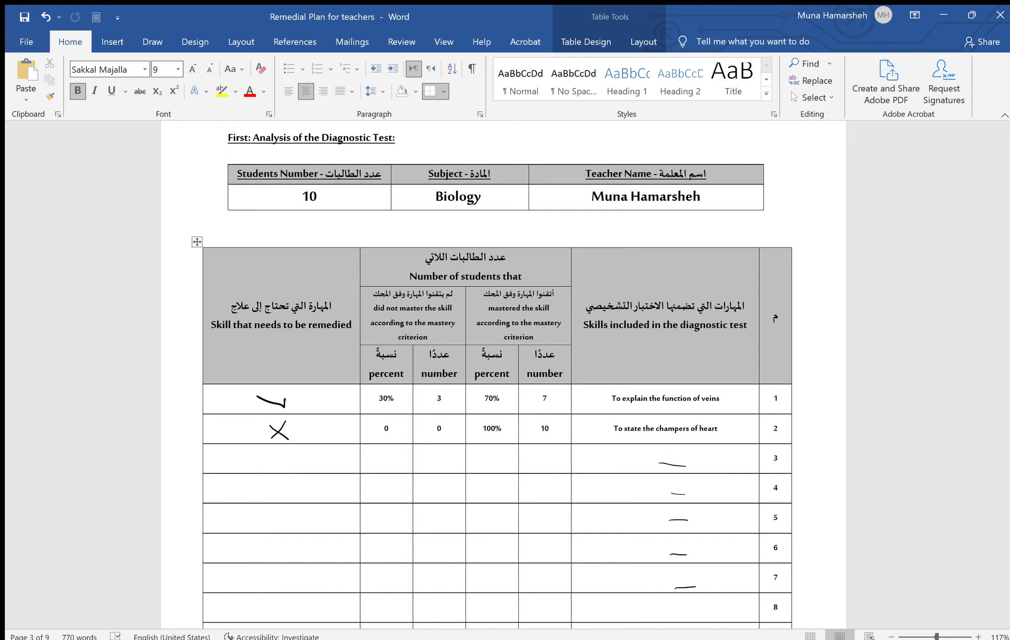
Draw an arrow pointing at row 1 and circle the 3 beside it
left_click_drag(816, 401, 794, 400)
mouse_move(803, 394)
left_mouse_down()
mouse_move(805, 408)
mouse_move(800, 390)
left_mouse_up()
left_click_drag(666, 447, 665, 460)
mouse_move(816, 368)
left_mouse_down()
mouse_move(796, 392)
mouse_move(818, 366)
left_mouse_up()
Handwrite 70% in the skills header, then scroll to the student grades table
mouse_move(640, 357)
left_mouse_down()
mouse_move(654, 375)
mouse_move(673, 366)
left_mouse_up()
left_click_drag(682, 364, 687, 375)
left_click_drag(697, 369, 700, 369)
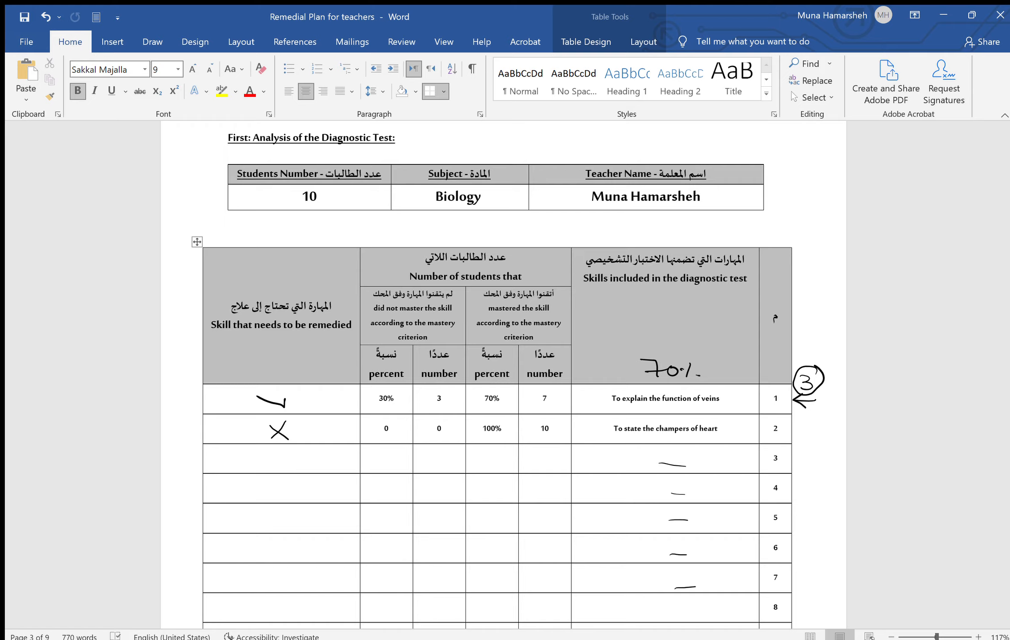
left_click_drag(666, 446, 666, 460)
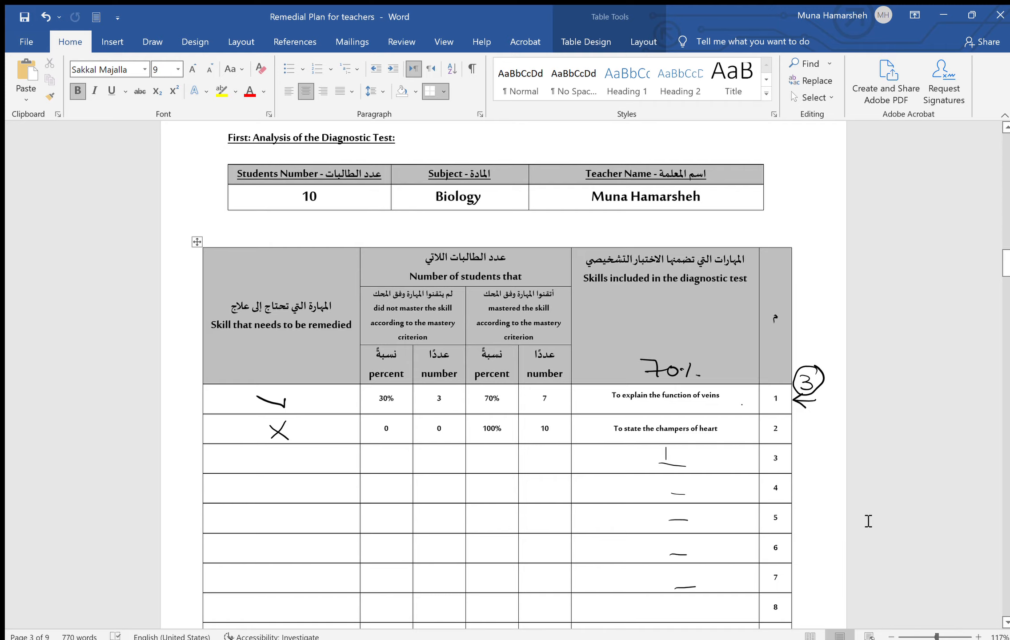
left_click_drag(1002, 276, 1006, 311)
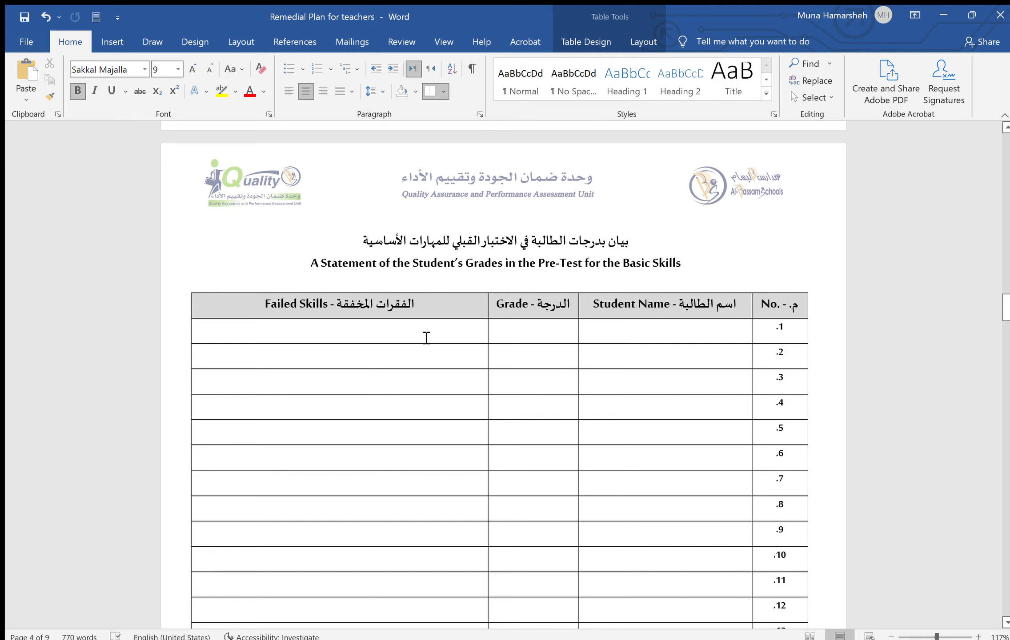
Handwrite failed skills '1-2, 3, 4, 5' with trailing dashes in row 1 of the grades table
mouse_move(255, 324)
left_mouse_down()
mouse_move(257, 338)
mouse_move(273, 334)
left_mouse_up()
left_click_drag(279, 326, 290, 337)
mouse_move(298, 334)
left_mouse_down()
mouse_move(293, 341)
mouse_move(344, 335)
left_mouse_up()
left_click_drag(342, 329, 340, 341)
mouse_move(351, 334)
left_mouse_down()
mouse_move(348, 342)
mouse_move(362, 334)
mouse_move(357, 341)
left_mouse_up()
mouse_move(382, 339)
left_mouse_down()
mouse_move(380, 348)
mouse_move(393, 333)
left_mouse_up()
left_click_drag(405, 333, 430, 334)
left_click_drag(441, 334, 445, 334)
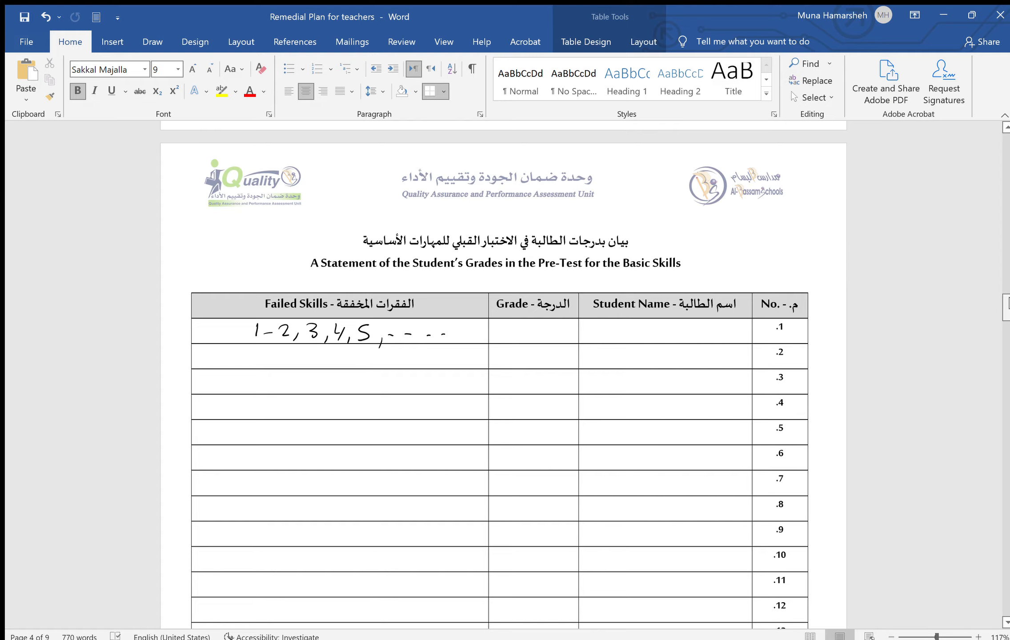
Ink dashes in the remedial table's first two Skill to be Trained In cells
left_click_drag(1008, 298, 1009, 360)
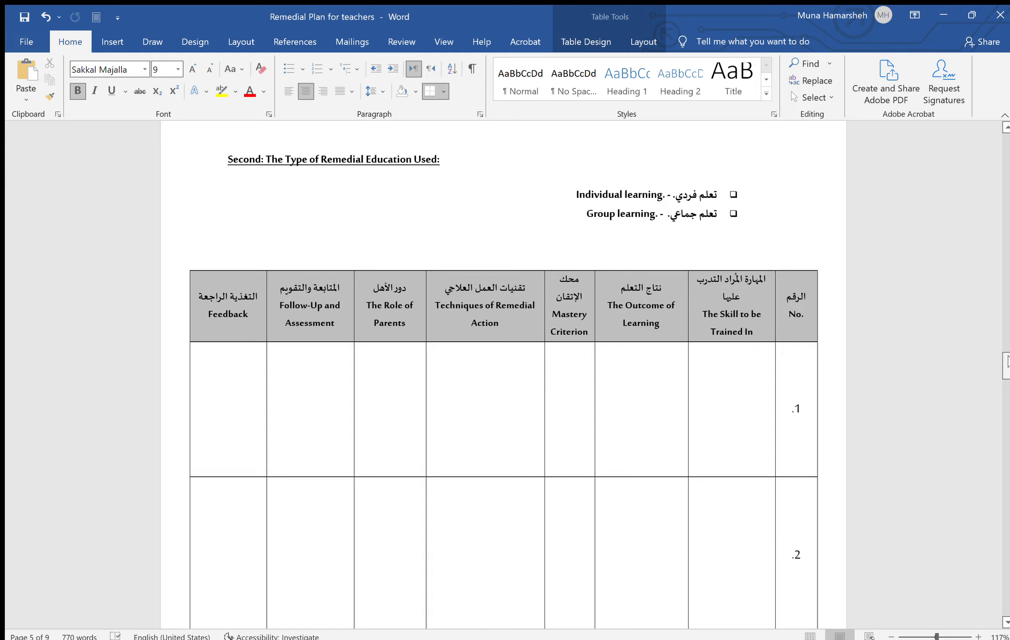
left_click_drag(708, 408, 752, 404)
left_click_drag(711, 538, 749, 533)
left_click_drag(1009, 362, 1008, 265)
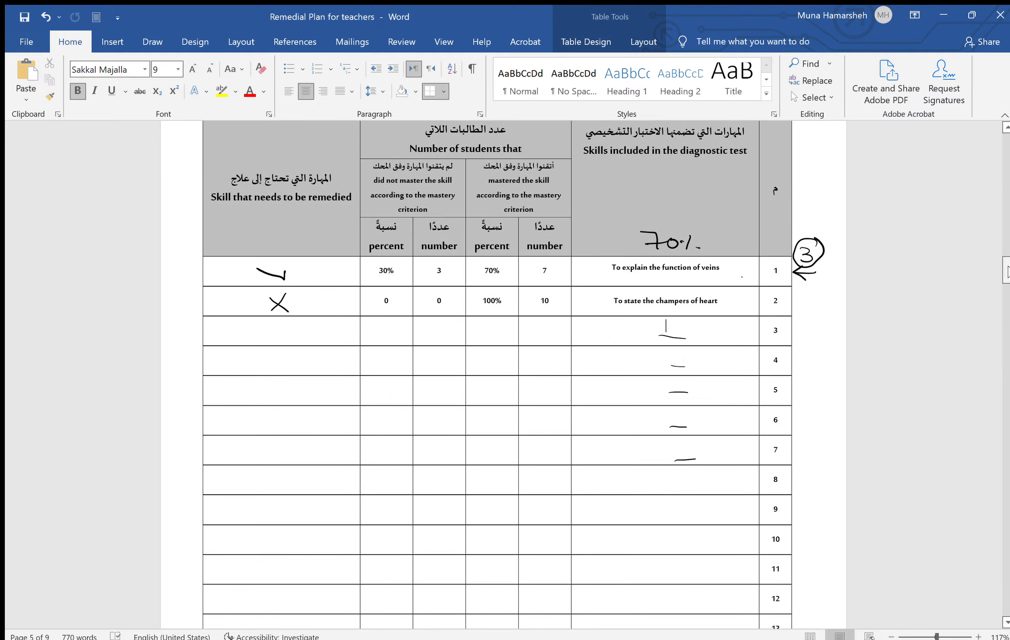
Ink a circle around row 1's tick and underline the 'Skill that needs to be remedied' header
mouse_move(240, 267)
left_mouse_down()
mouse_move(263, 292)
mouse_move(231, 278)
left_mouse_up()
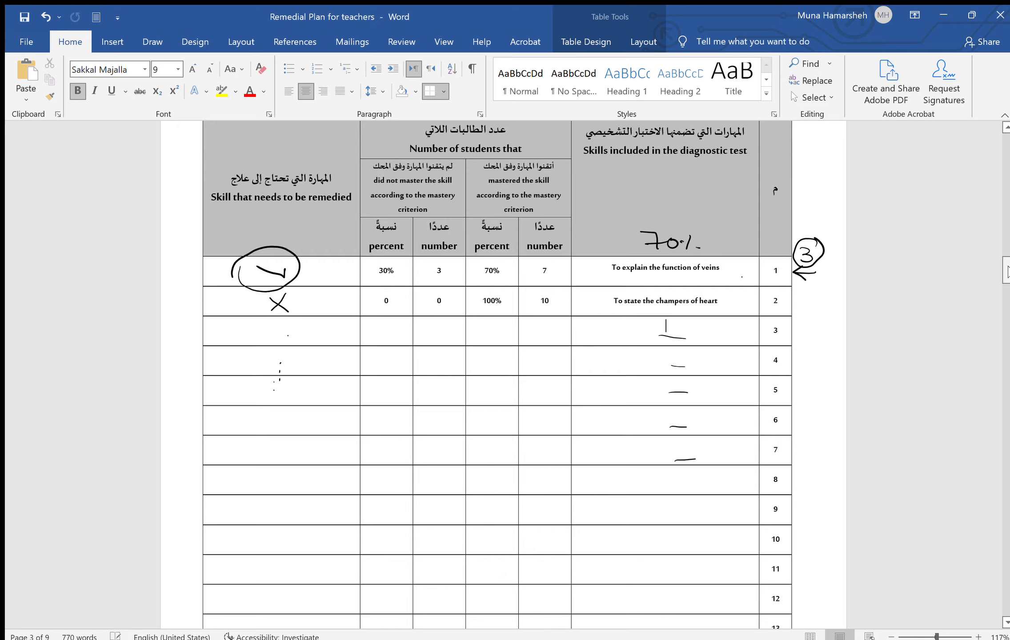
left_click_drag(220, 207, 337, 214)
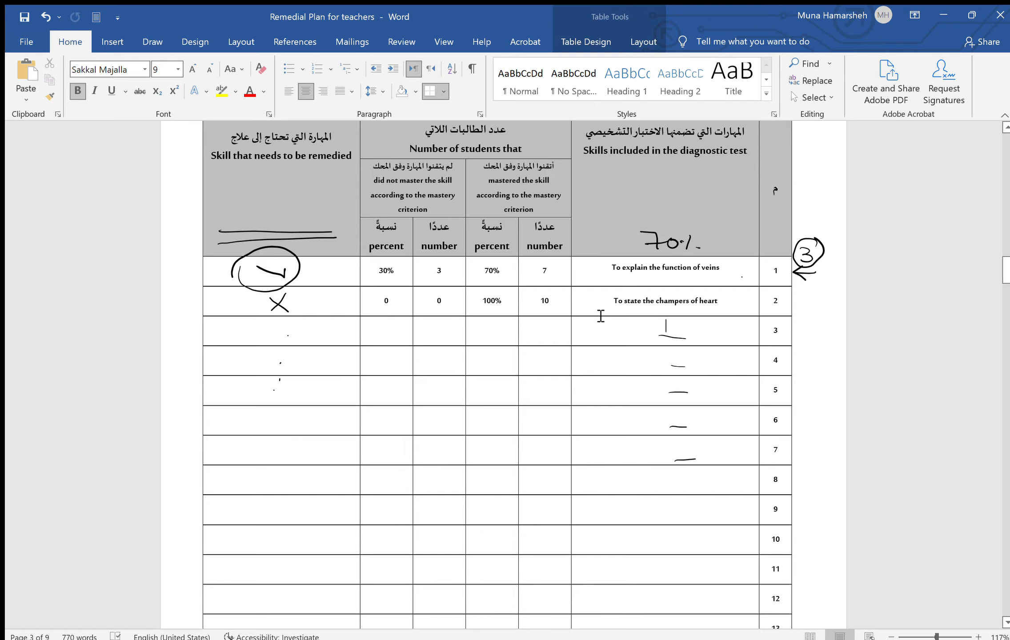
left_click_drag(1006, 270, 1007, 373)
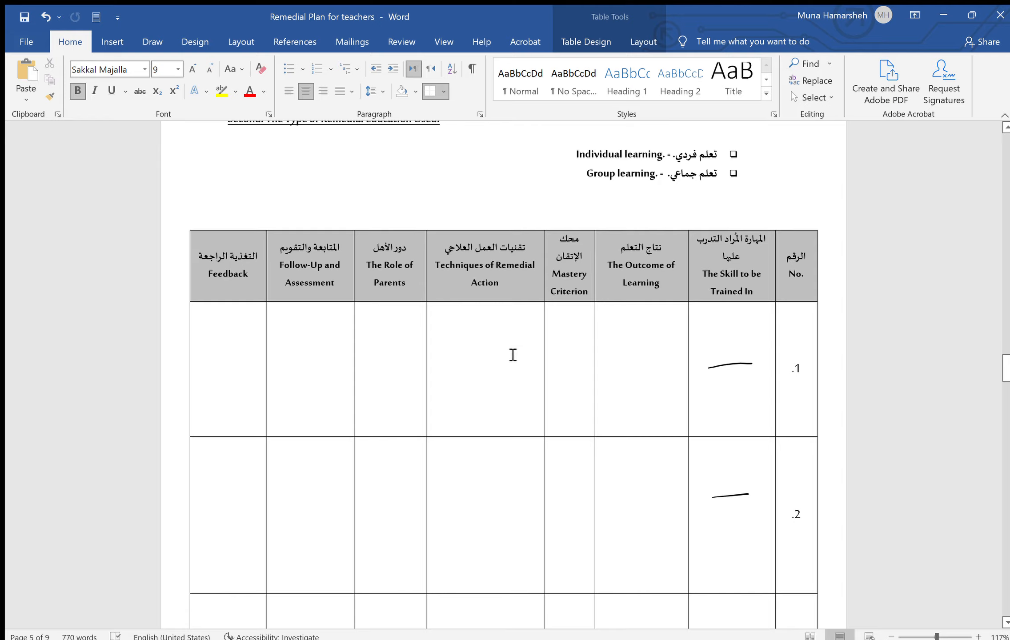
Begin row 1's Techniques of Remedial Action cell with the typed text 'reteacg'
left_click(430, 326)
type("re")
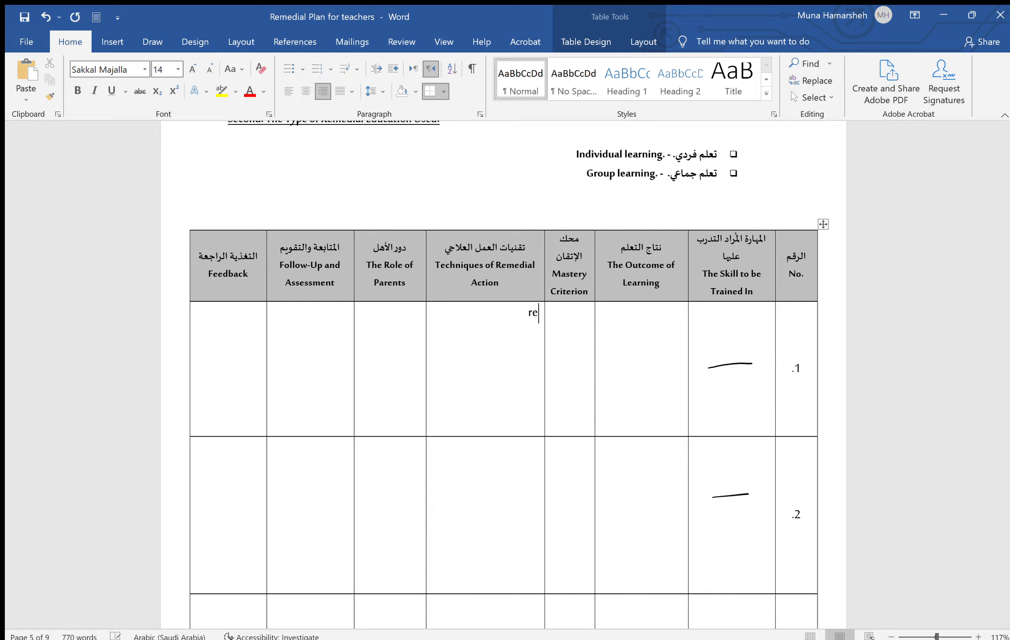
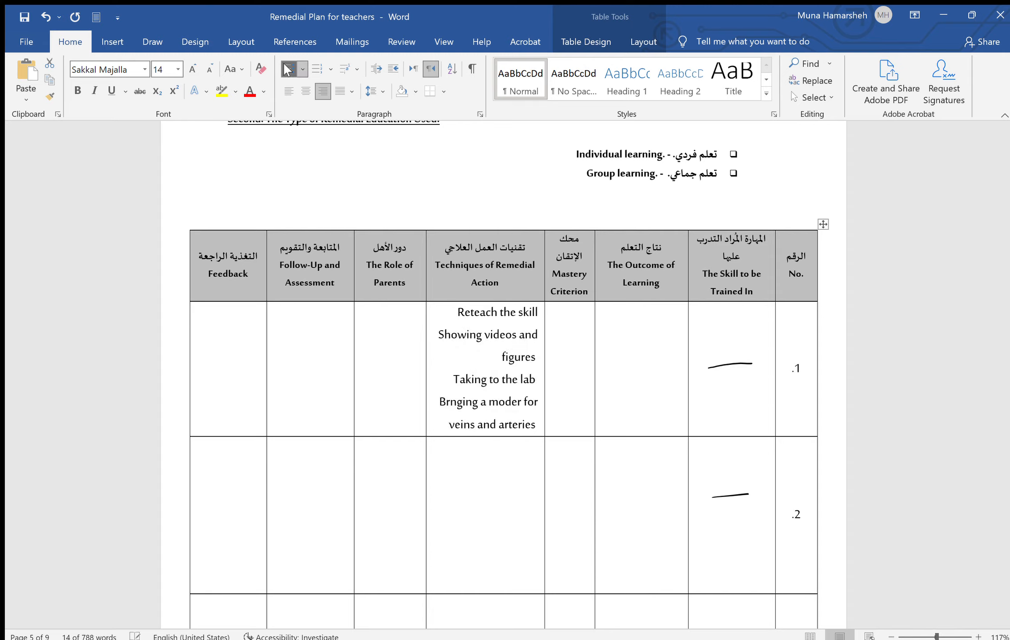
Turn row 1's four remedial techniques into a bulleted list
left_click(413, 69)
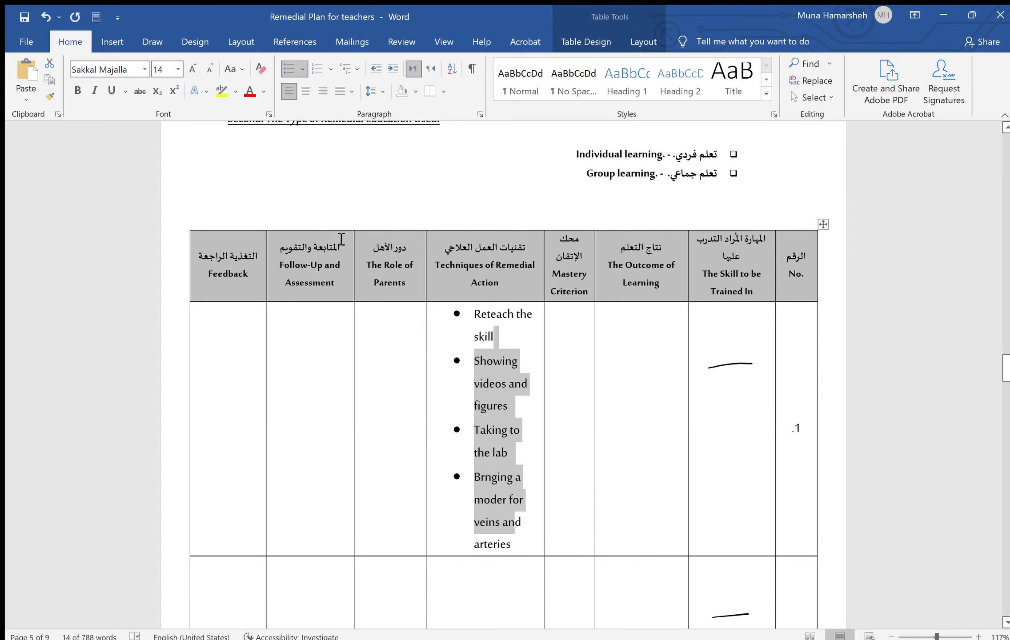
Leave the bulleted techniques and move into row 1's Role of Parents and Feedback cells
left_click(414, 376)
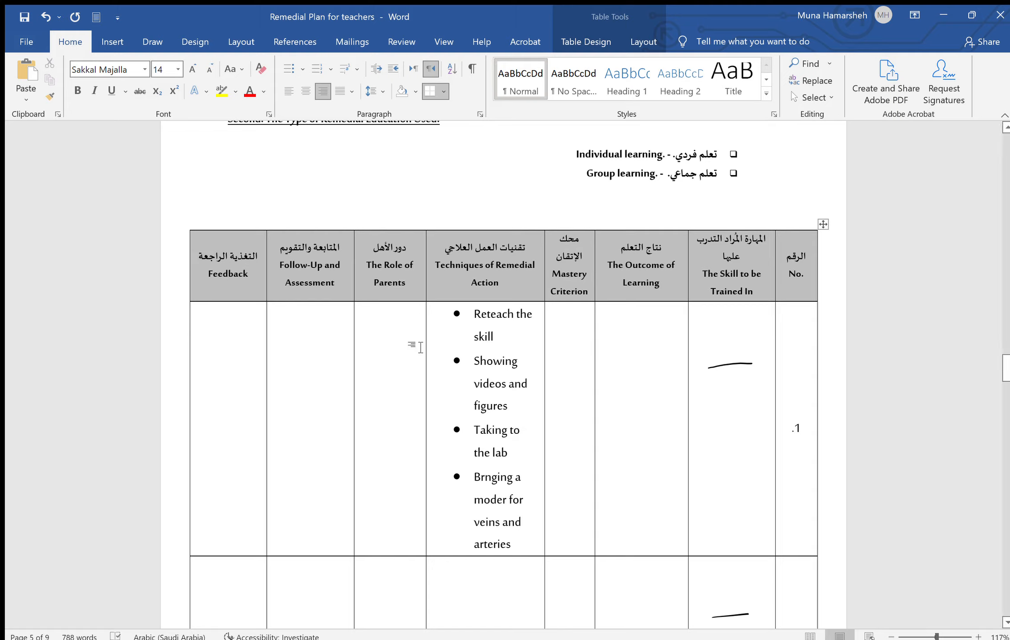
left_click(312, 340)
Write 'Checked and mastered the skill' in row 1's Feedback cell, then switch row 2's input to Arabic
type("checked ")
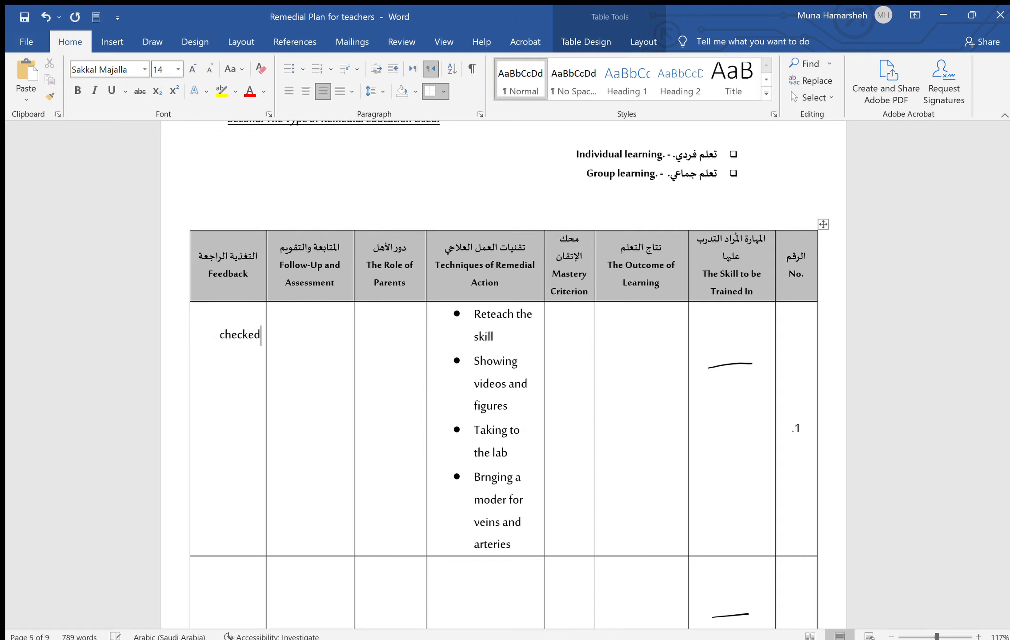
type("they")
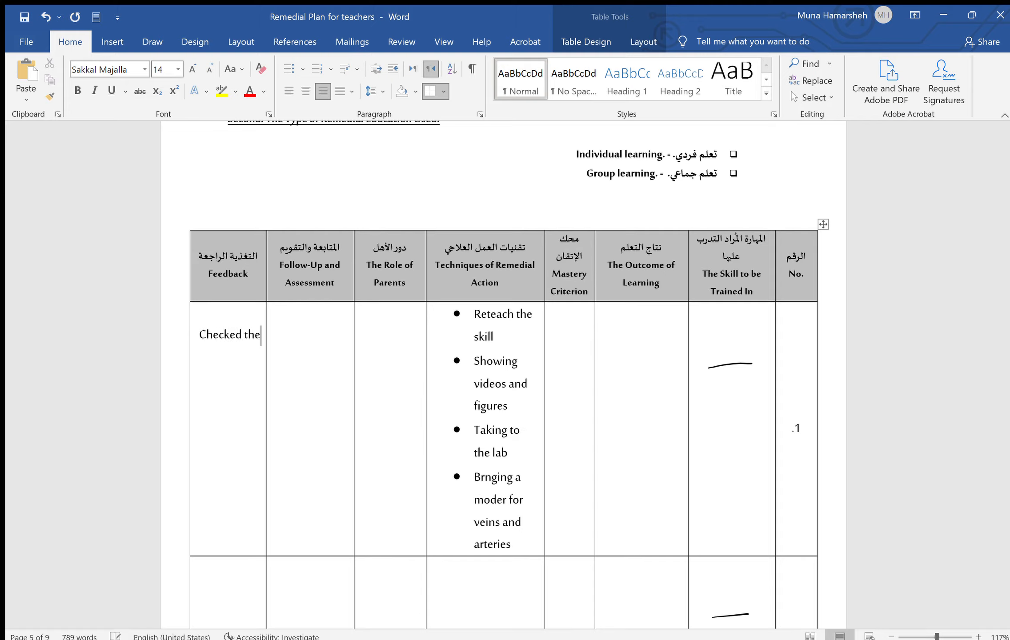
key("BackSpace")
key("BackSpace")
key("BackSpace")
key("BackSpace")
type("and mas")
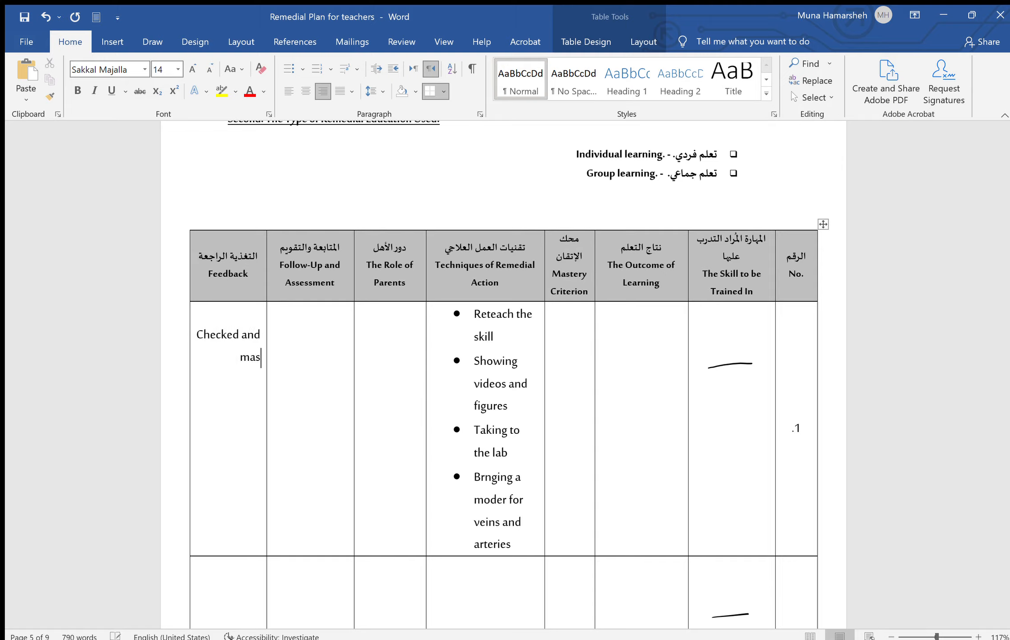
type("tered the skill")
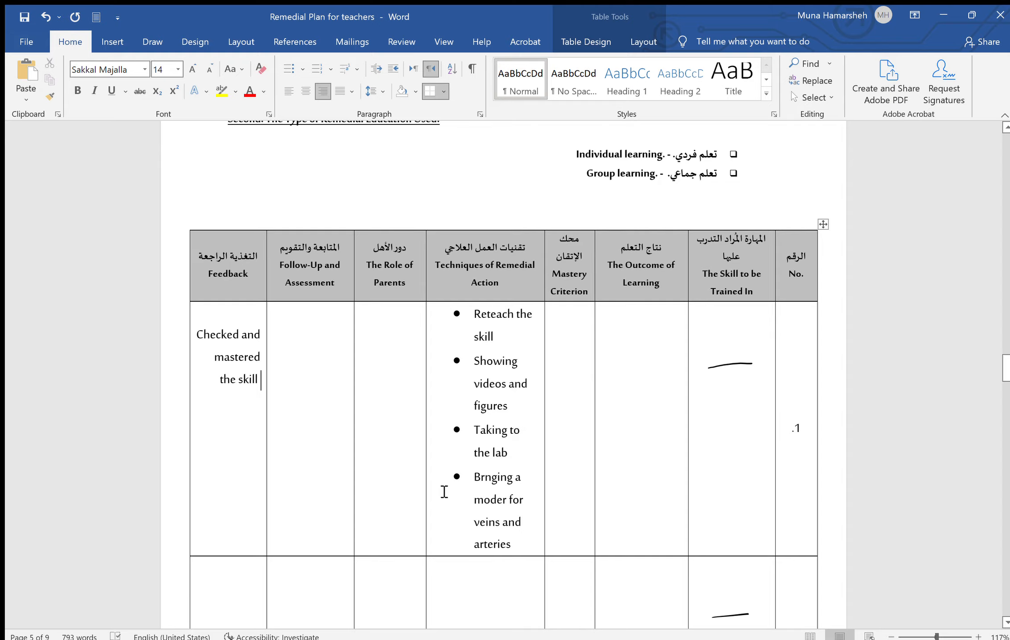
scroll(442, 493, "down", 3)
left_click(231, 377)
key("alt+shift")
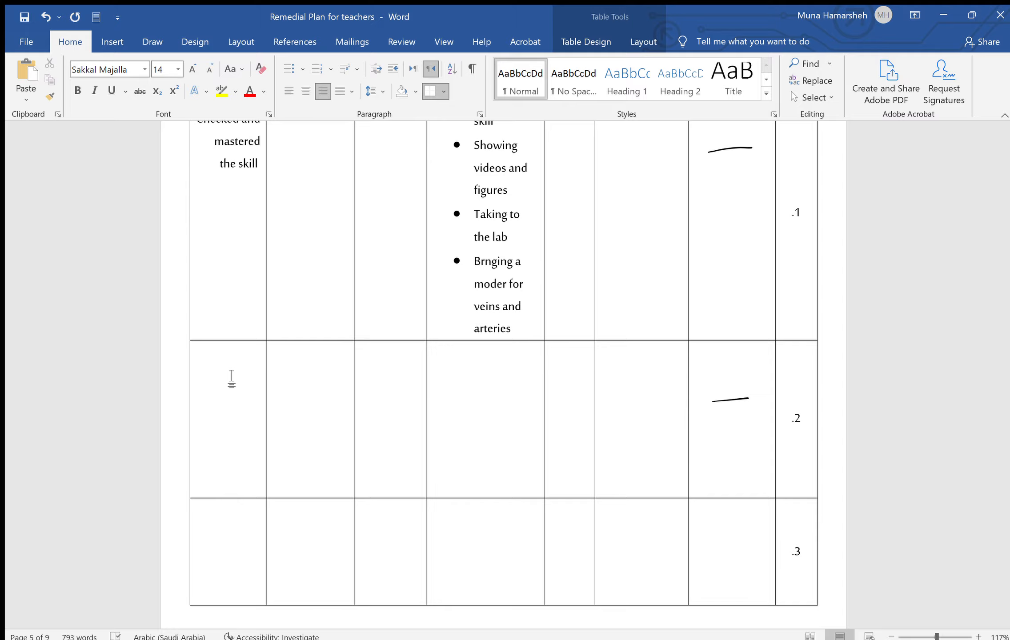
Shorten the remedial table's tall empty fourth row
scroll(232, 378, "down", 15)
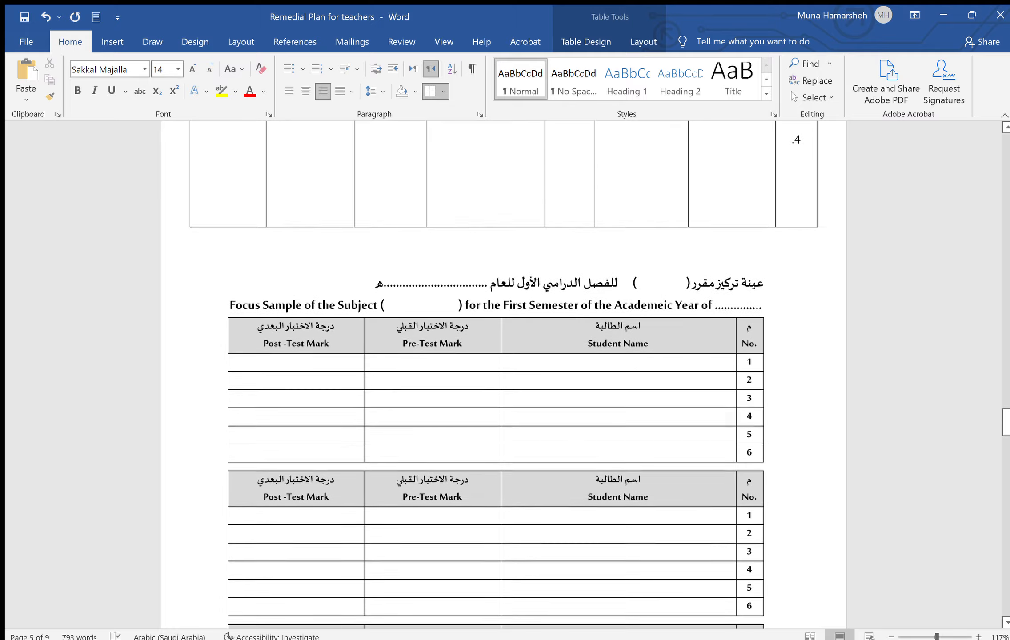
scroll(361, 300, "up", 5)
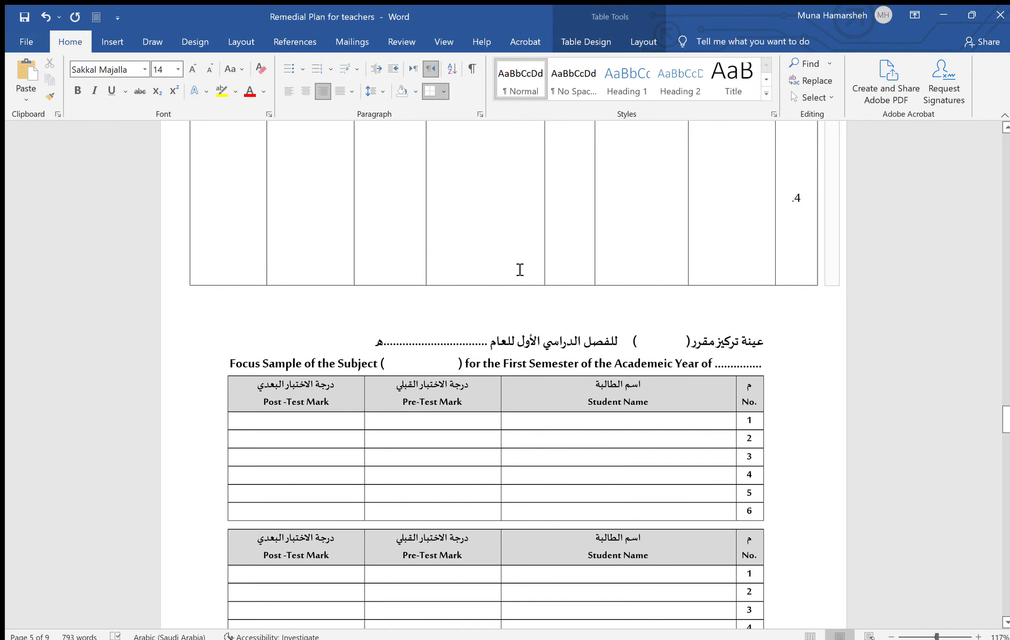
scroll(502, 378, "up", 7)
scroll(502, 378, "down", 4)
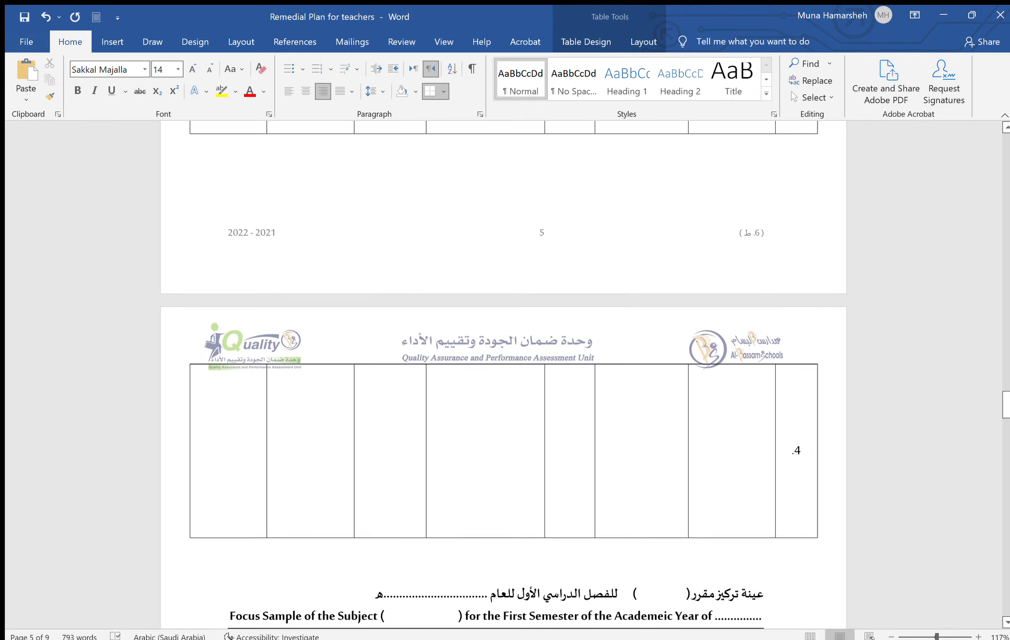
scroll(687, 175, "down", 1)
left_click(528, 399)
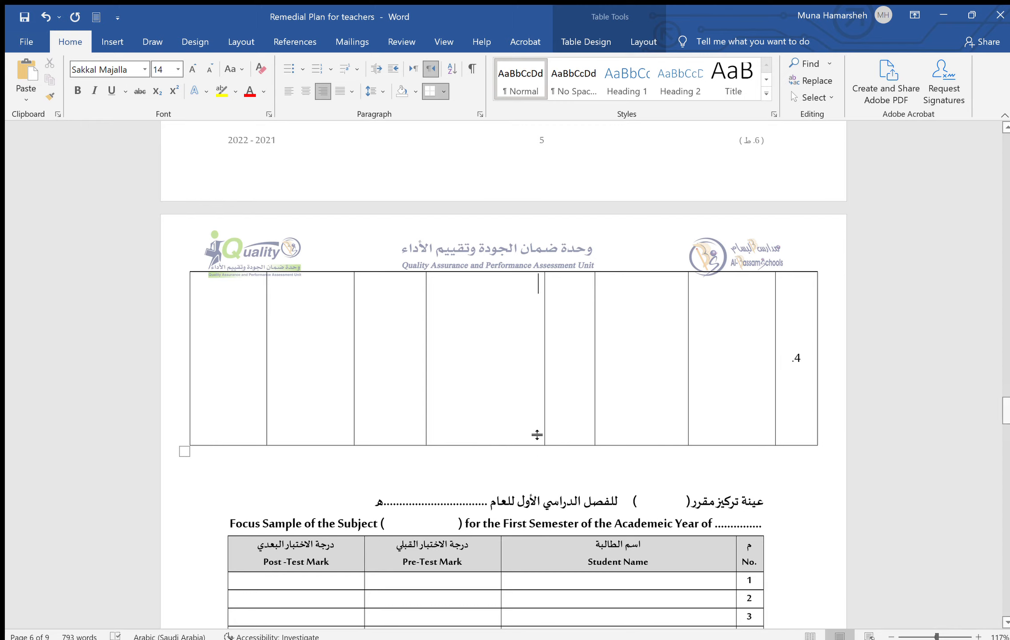
left_click_drag(532, 444, 551, 242)
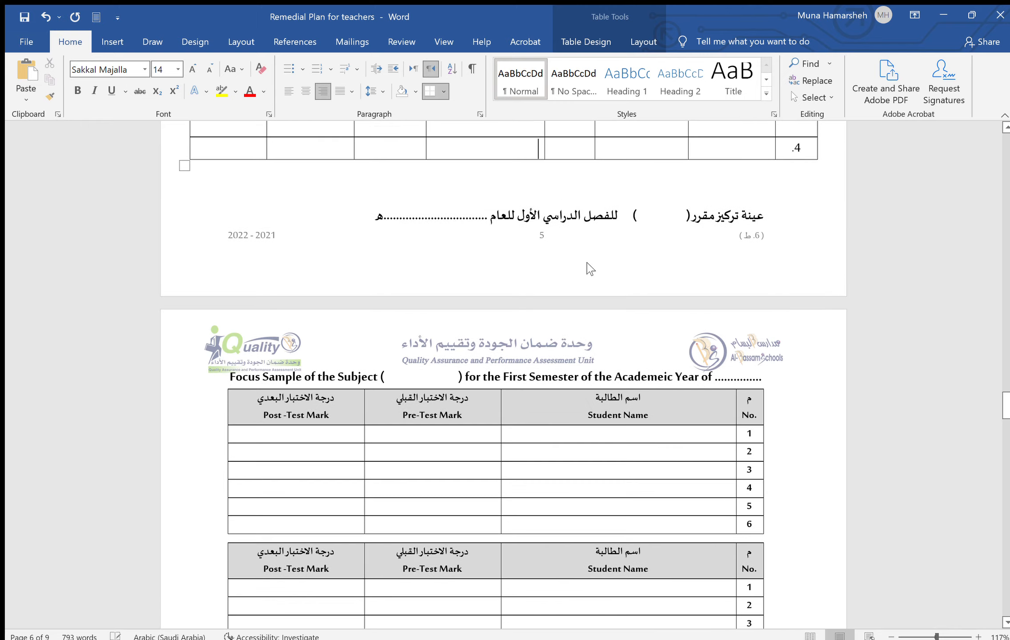
Add blank lines below the table and above the focus-sample heading, pushing it to the next page
left_click(636, 180)
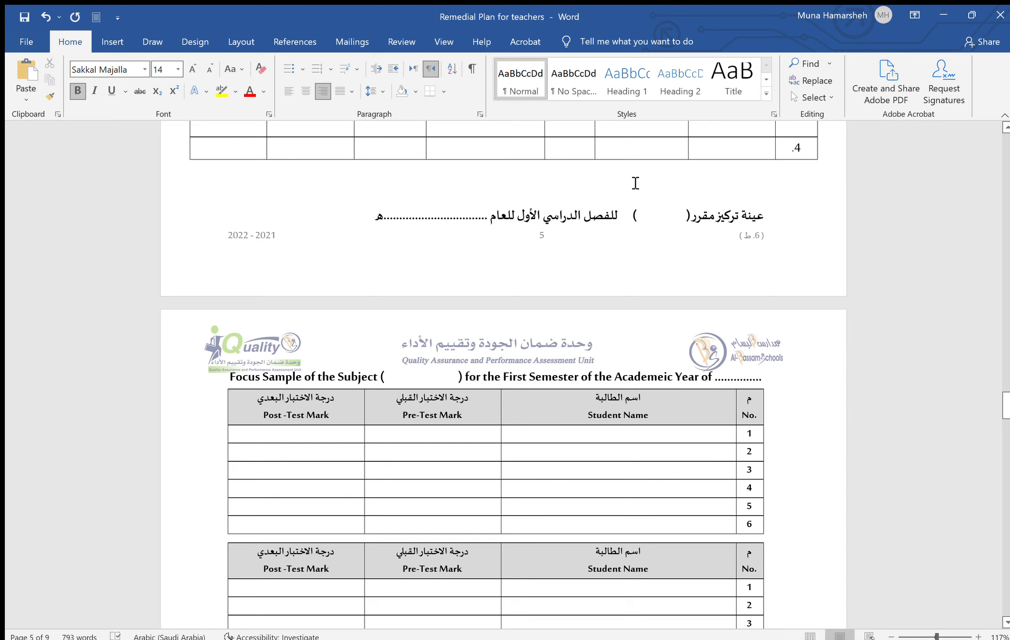
key("Return")
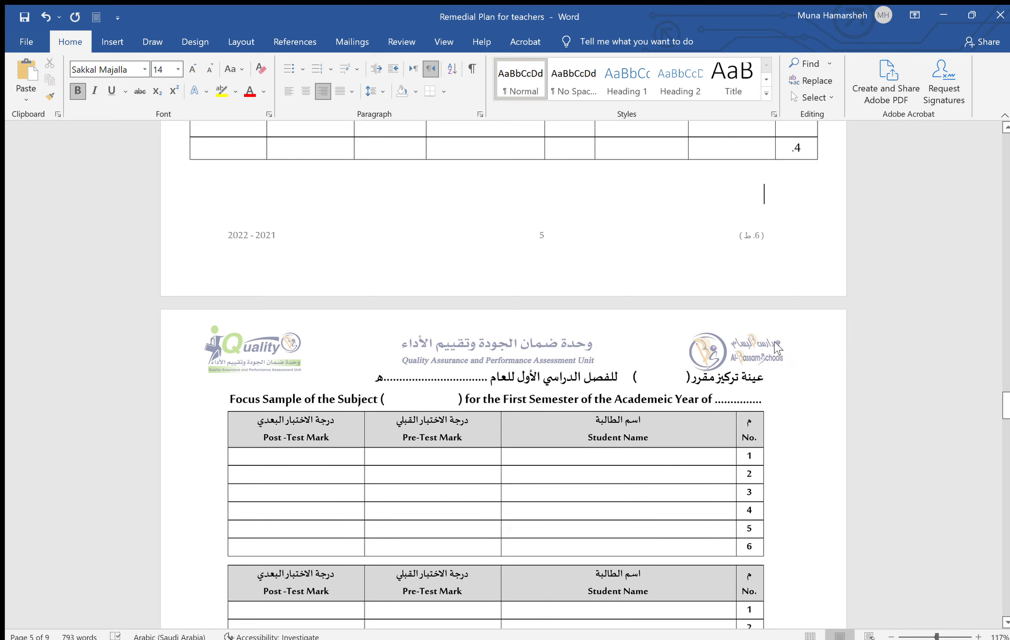
left_click(767, 378)
key("Return")
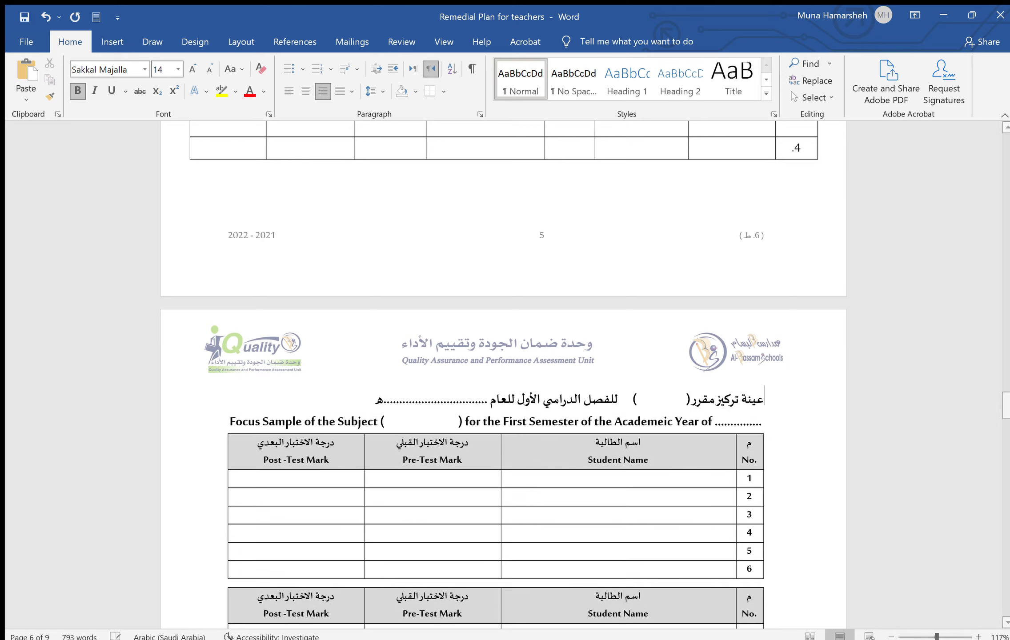
scroll(915, 413, "down", 5)
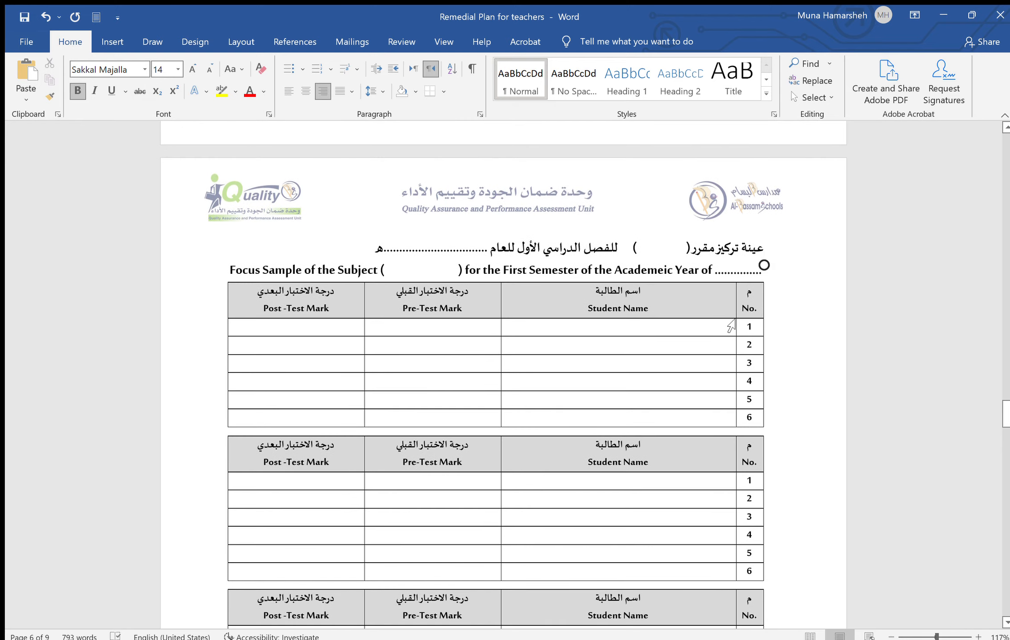
left_click(702, 322)
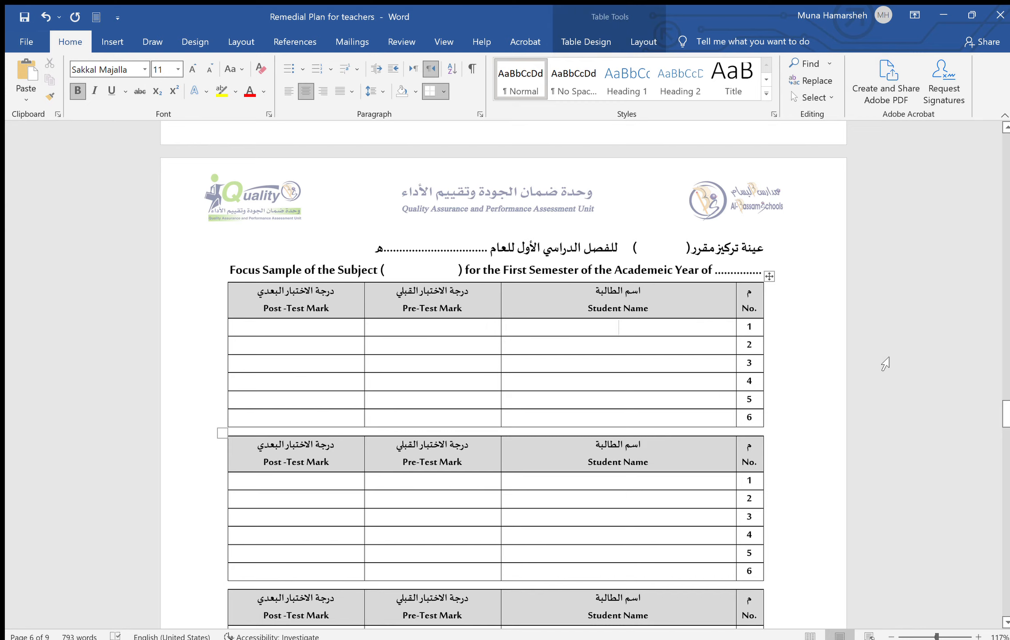
left_click_drag(1006, 409, 994, 296)
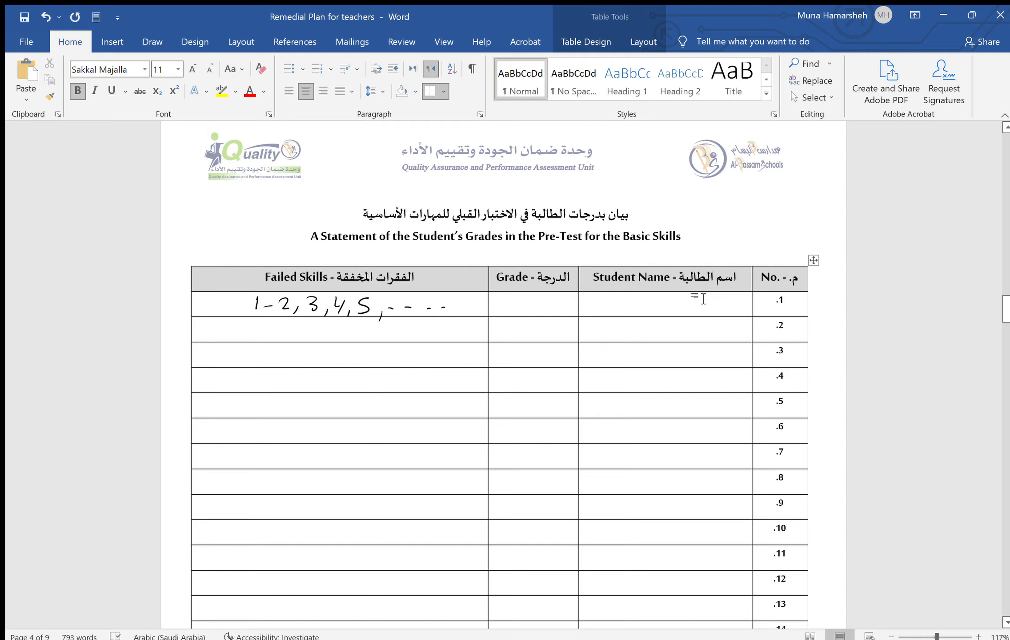
Type seven student names down the pre-test table's Student Name column
type("Sara ")
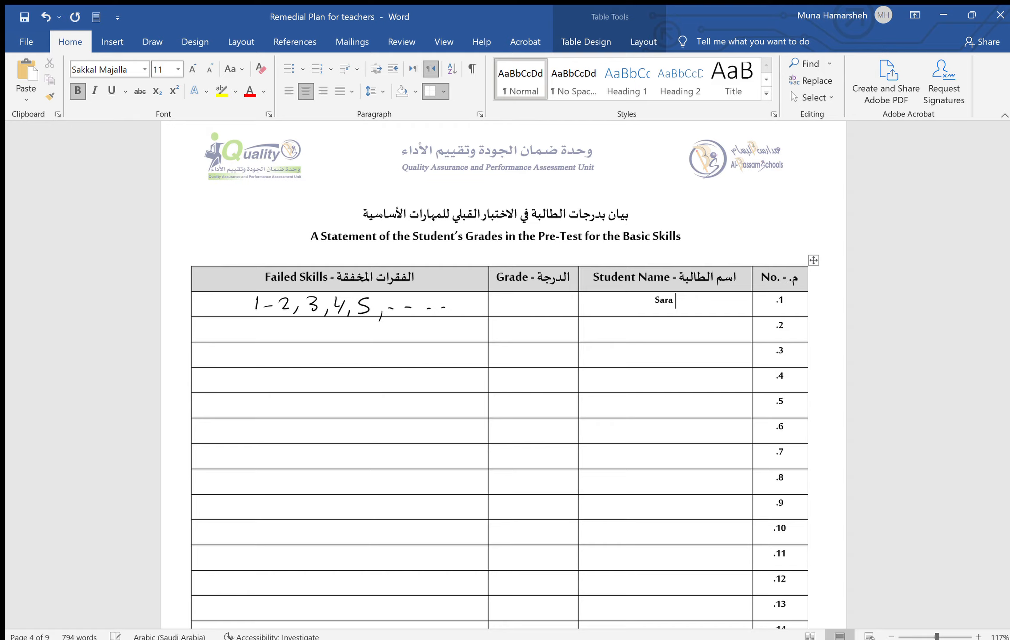
type("Hissa ")
type("Fatema ")
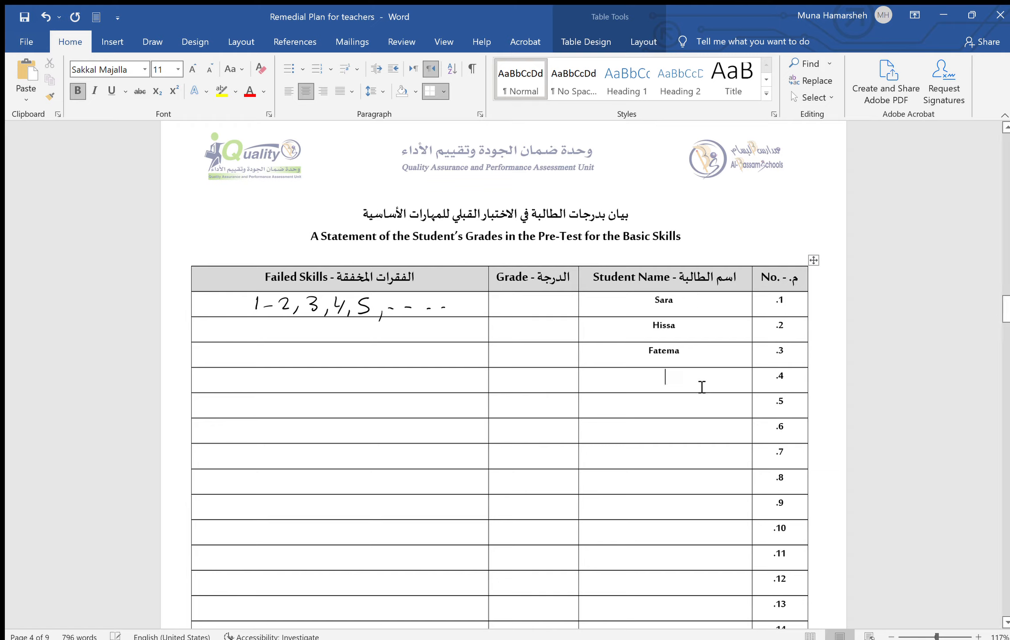
type("Mariam")
key("alt+shift")
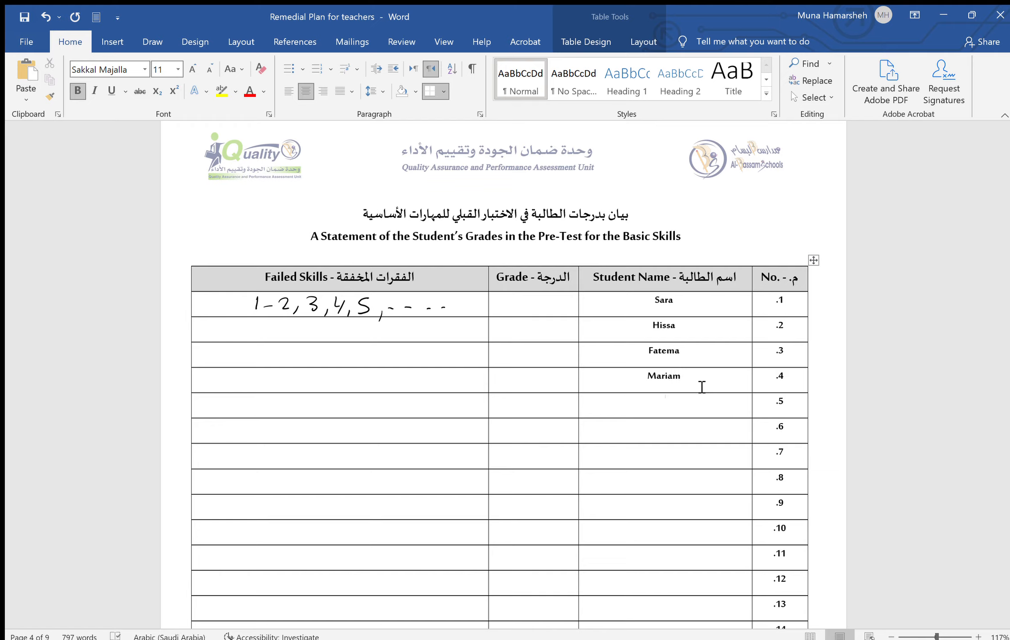
key("alt+shift")
type("Zeena")
key("alt+shift")
key("alt+shift")
type("Ay")
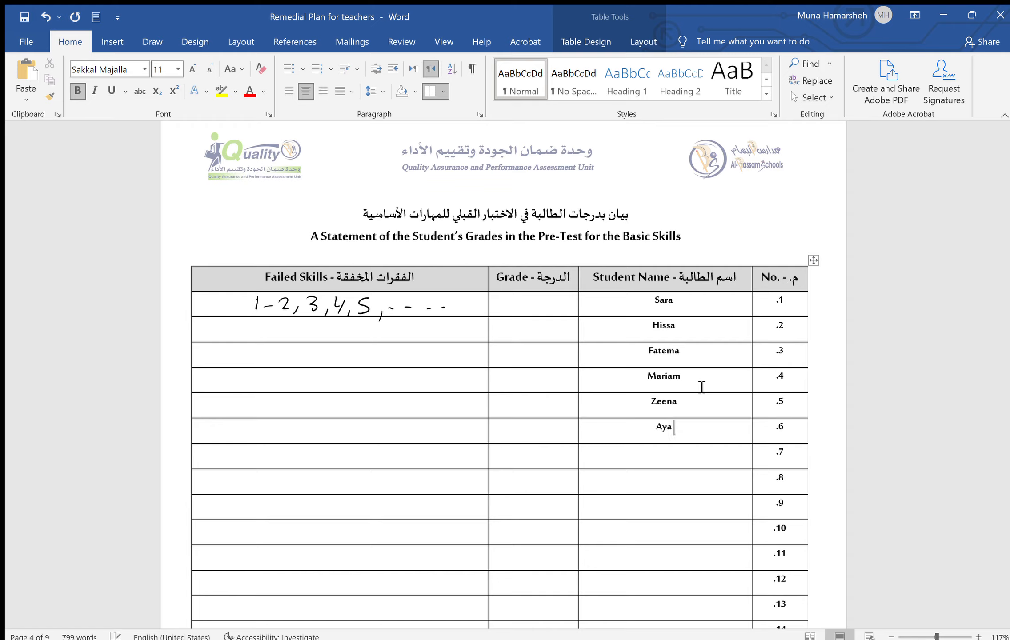
key("BackSpace")
type("ya ")
type("Aish")
type("a")
Enter the grades 3, 6, 7, 8, 2, 1 and 5 in the Grade column
left_click(533, 303)
type("3")
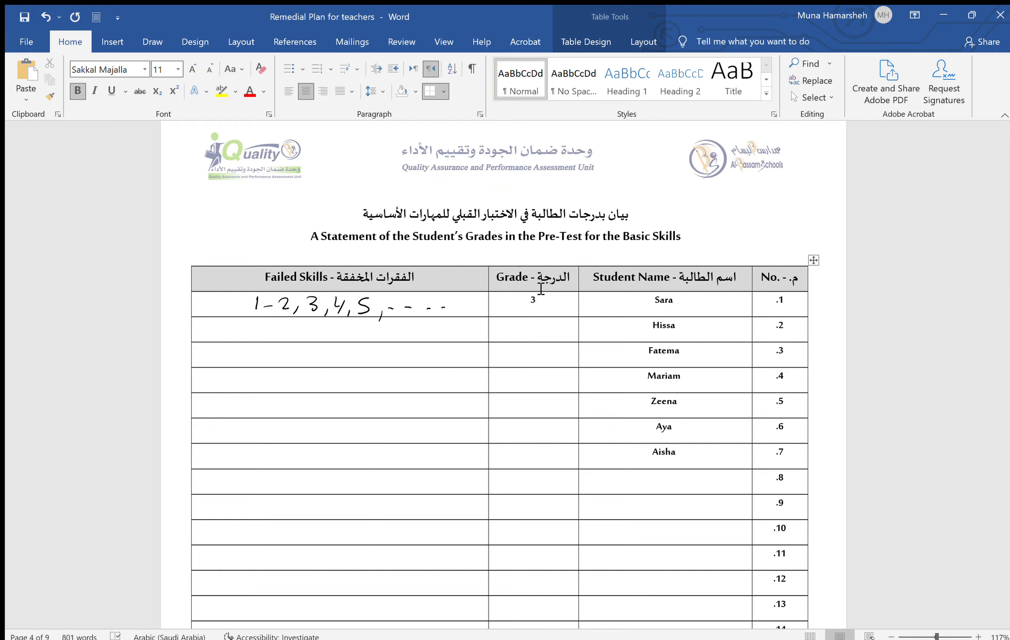
left_click(550, 333)
type("6")
type("8")
key("Down")
type("2")
key("Down")
type("1")
key("Down")
type("5")
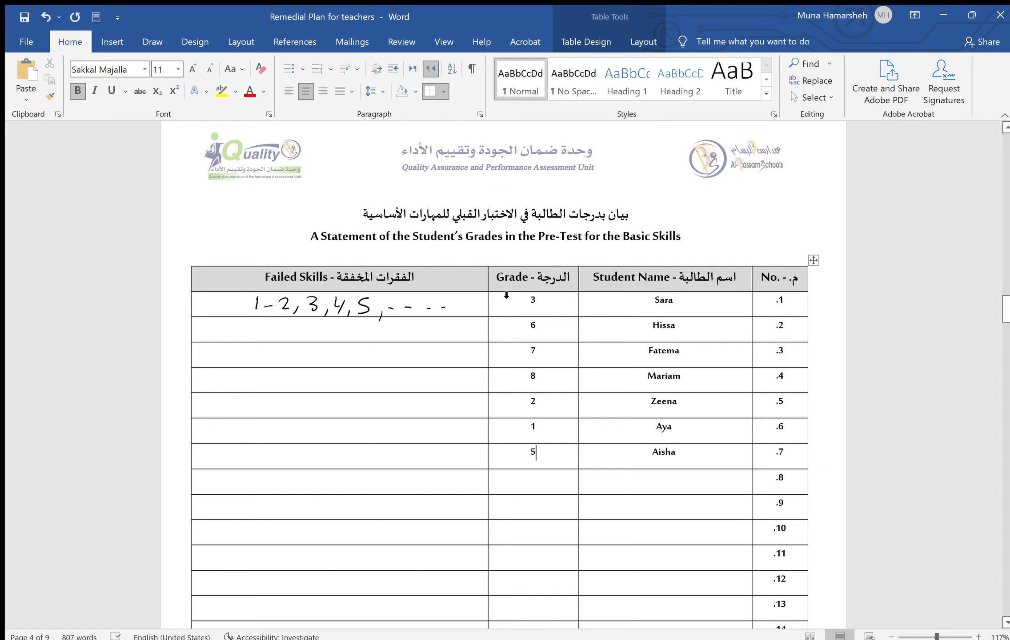
left_click_drag(1002, 312, 1008, 418)
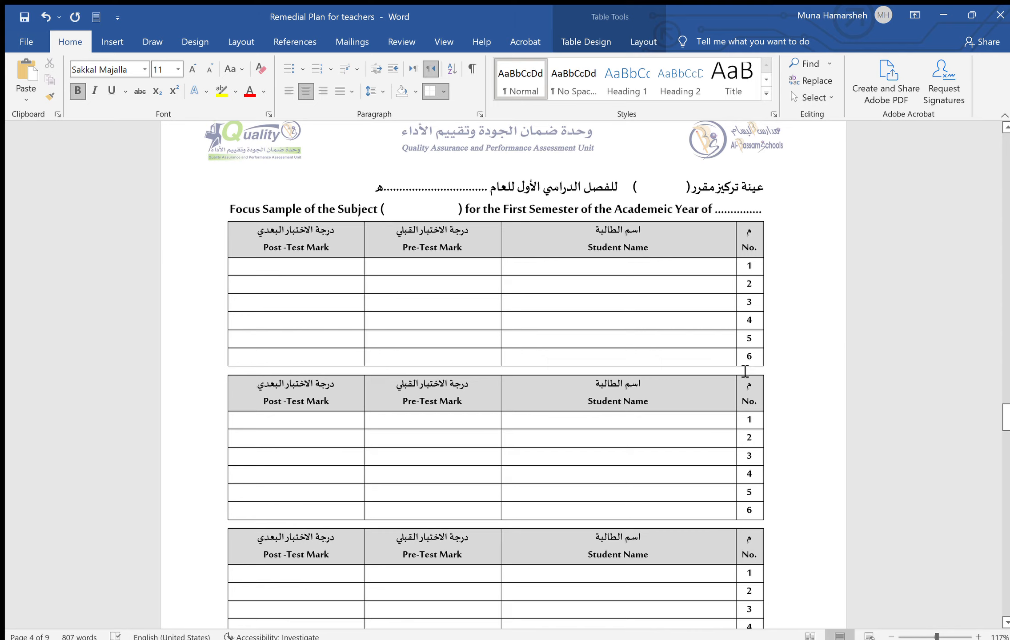
Place the cursor in the first focus-sample table and zoom out to two pages side by side
left_click(695, 267)
key("alt+shift")
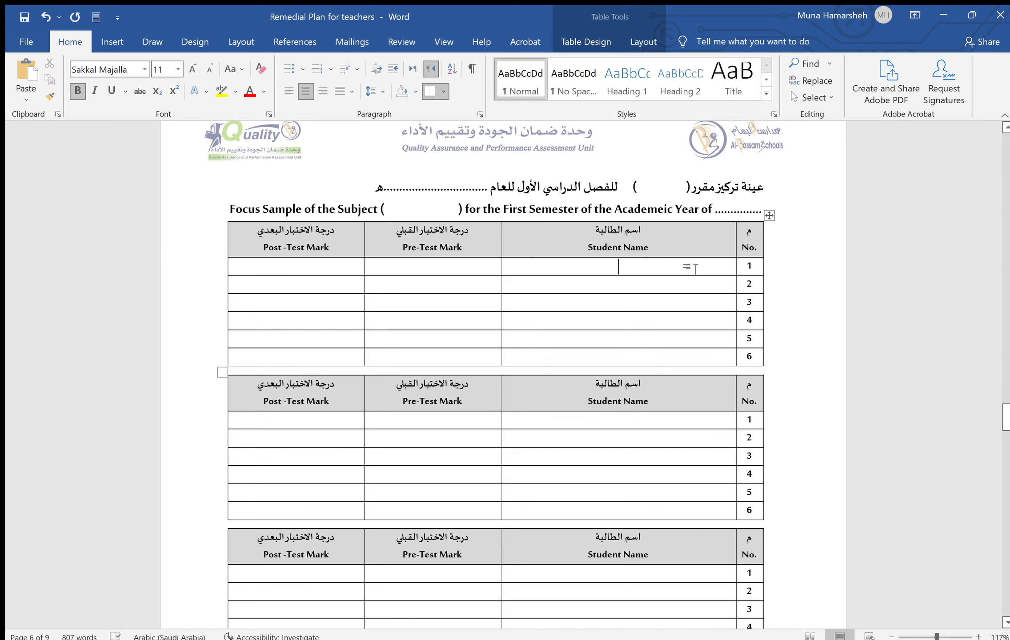
left_click(919, 635)
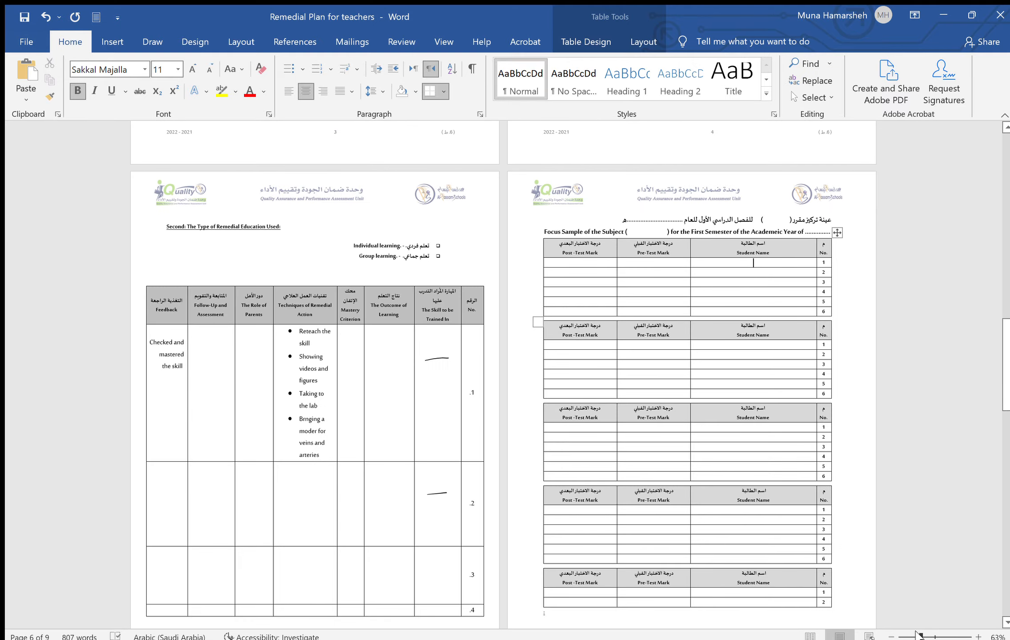
scroll(502, 374, "up", 10)
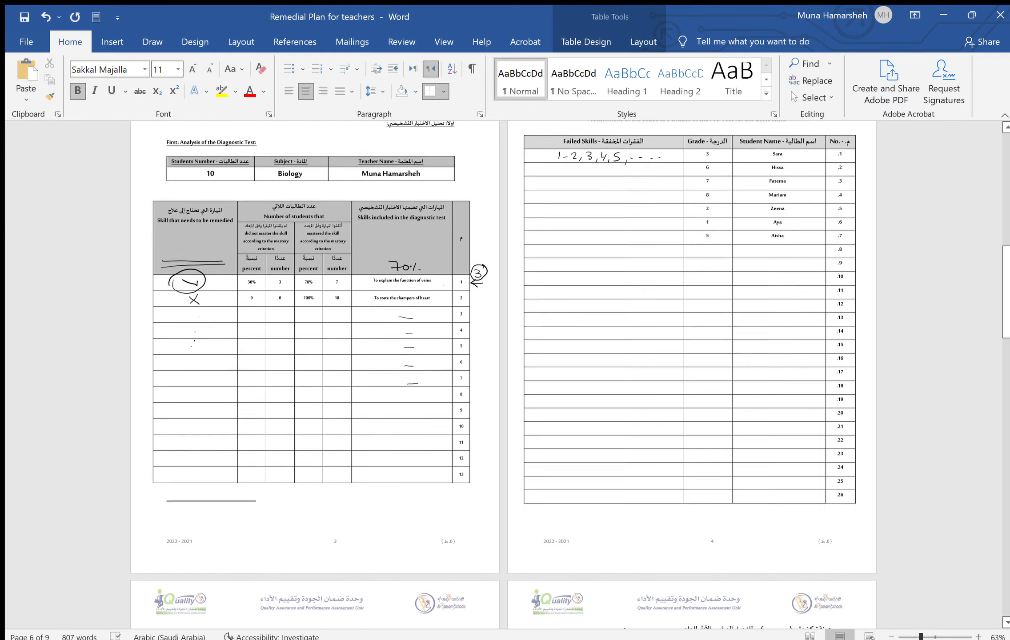
scroll(502, 373, "up", 1)
scroll(502, 373, "up", 1)
scroll(913, 575, "down", 10)
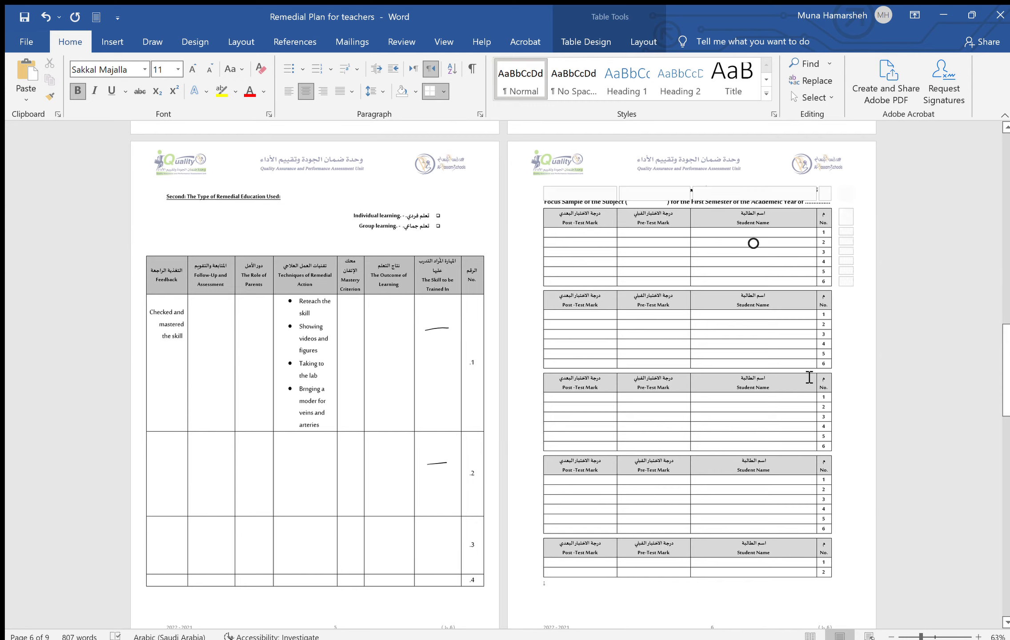
Type the remaining students' names into the table's Student Name cells
key("alt+shift")
type("Hissa")
key("alt+shift")
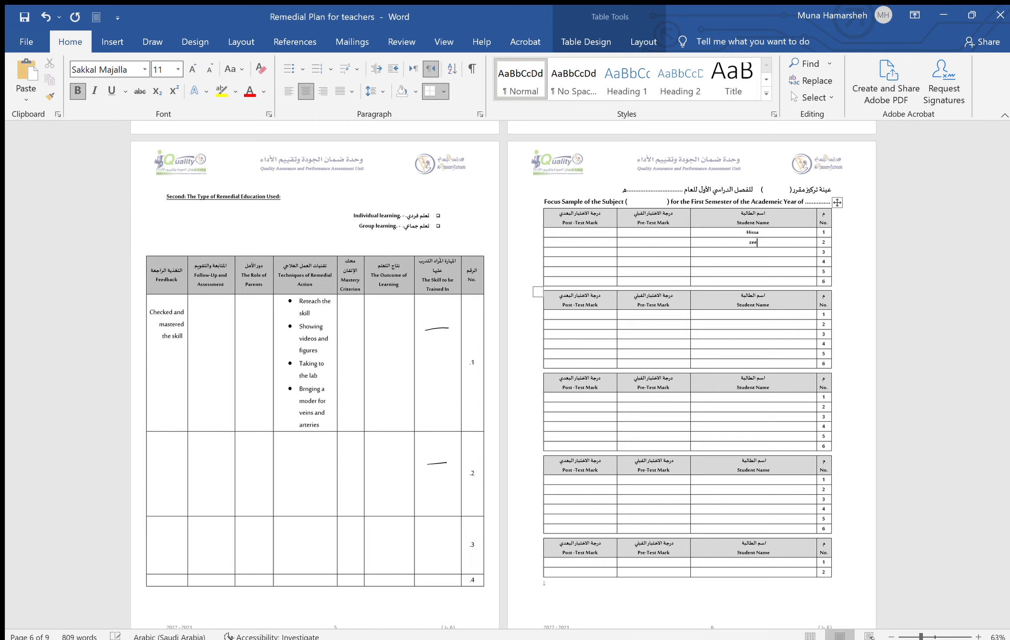
key("alt+shift")
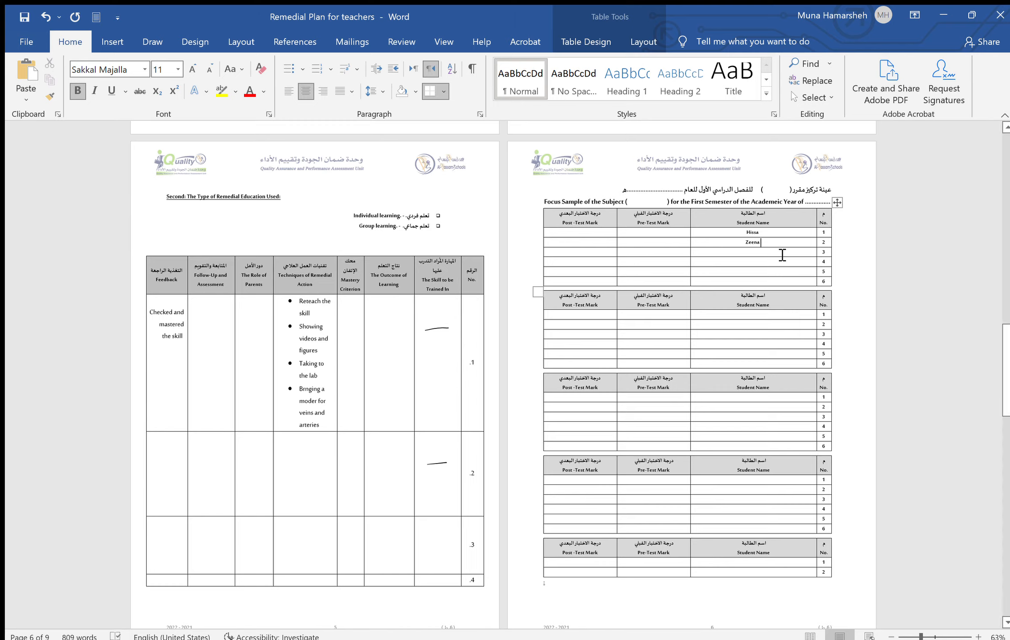
type("Aya")
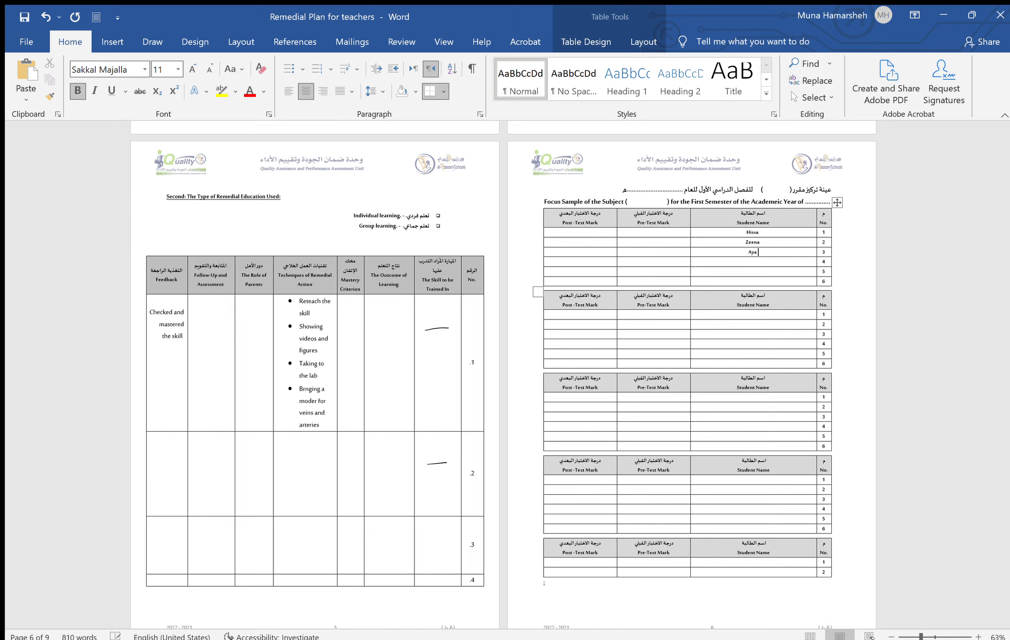
key("alt+shift")
key("alt+shift")
type("Al")
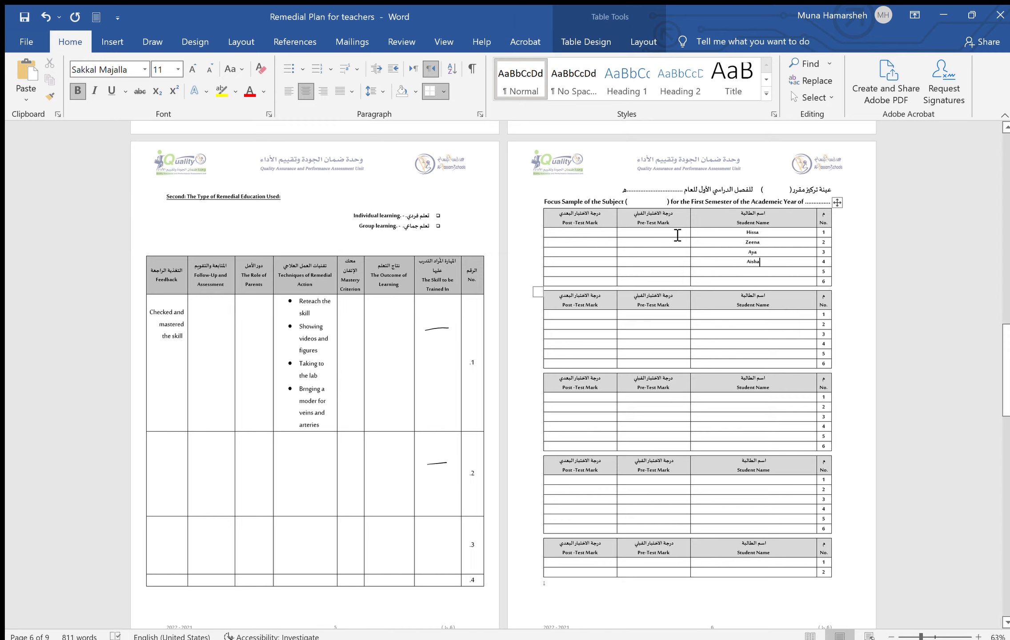
key("alt+shift")
Enter Pre-Test marks 6, 2, 1 and 5 for the four students
scroll(677, 235, "up", 10)
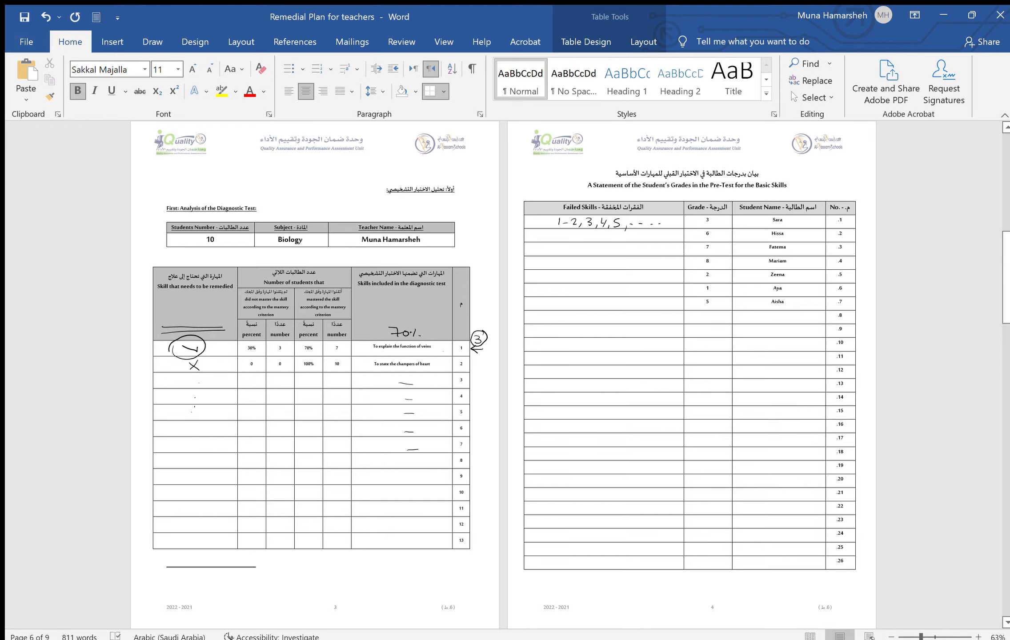
scroll(503, 373, "down", 6)
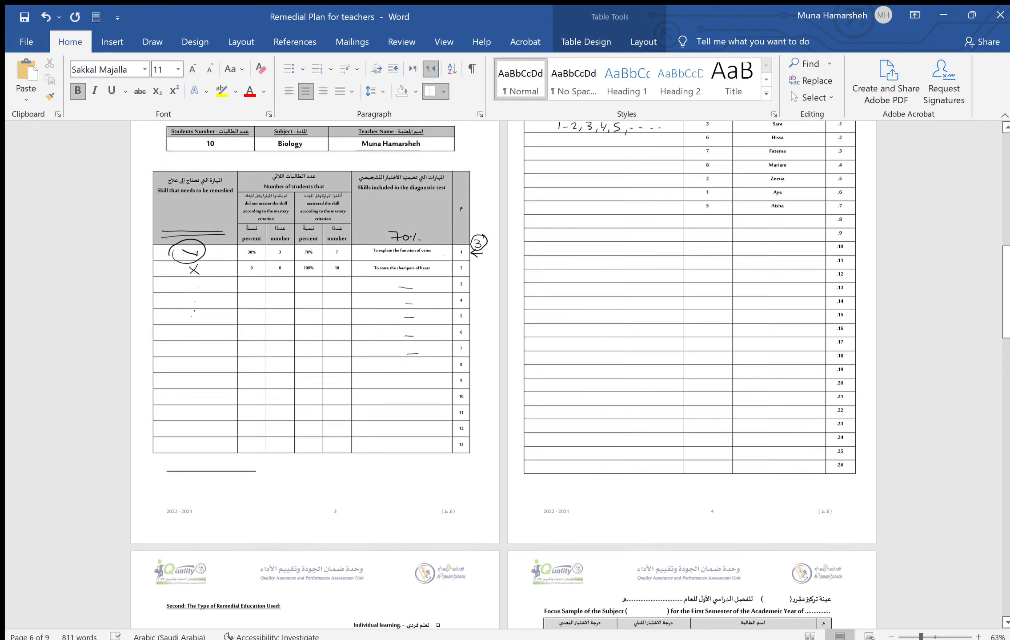
scroll(661, 387, "down", 2)
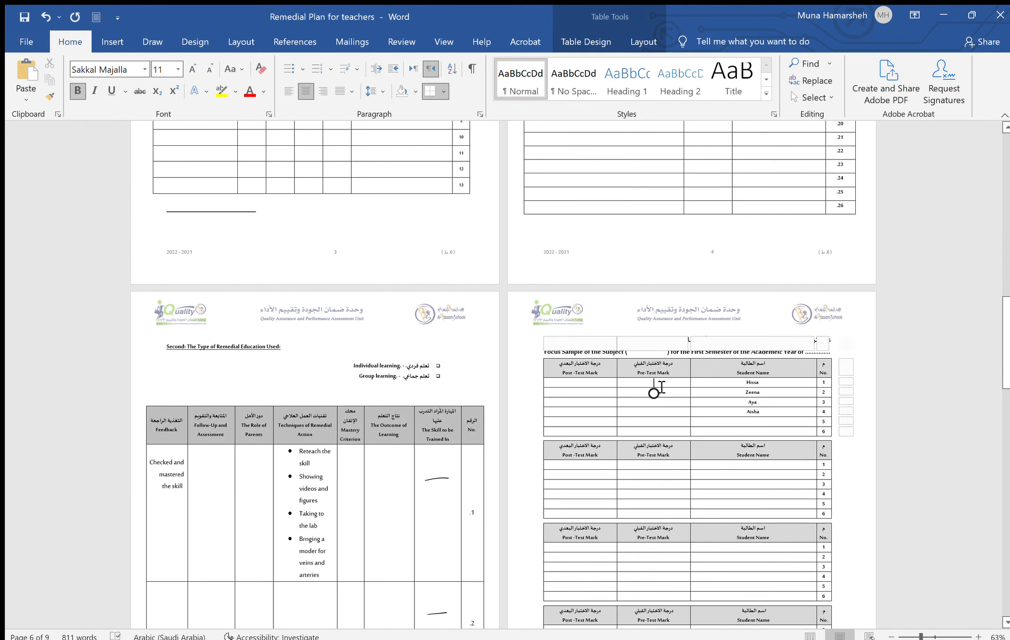
left_click(662, 386)
type("6")
key("Down")
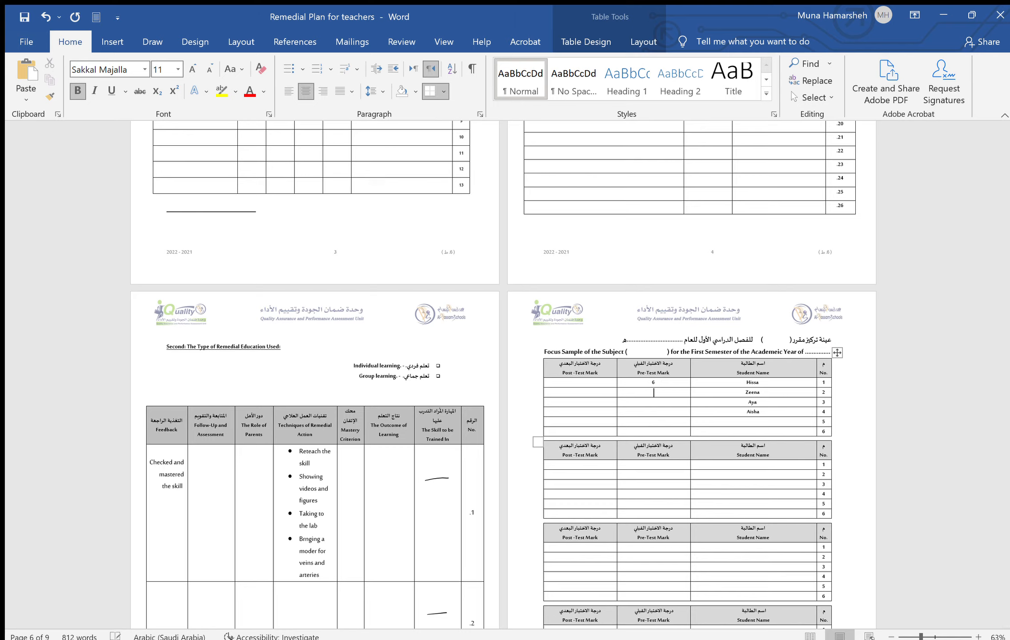
type("2")
key("Down")
type("1")
key("Down")
type("5")
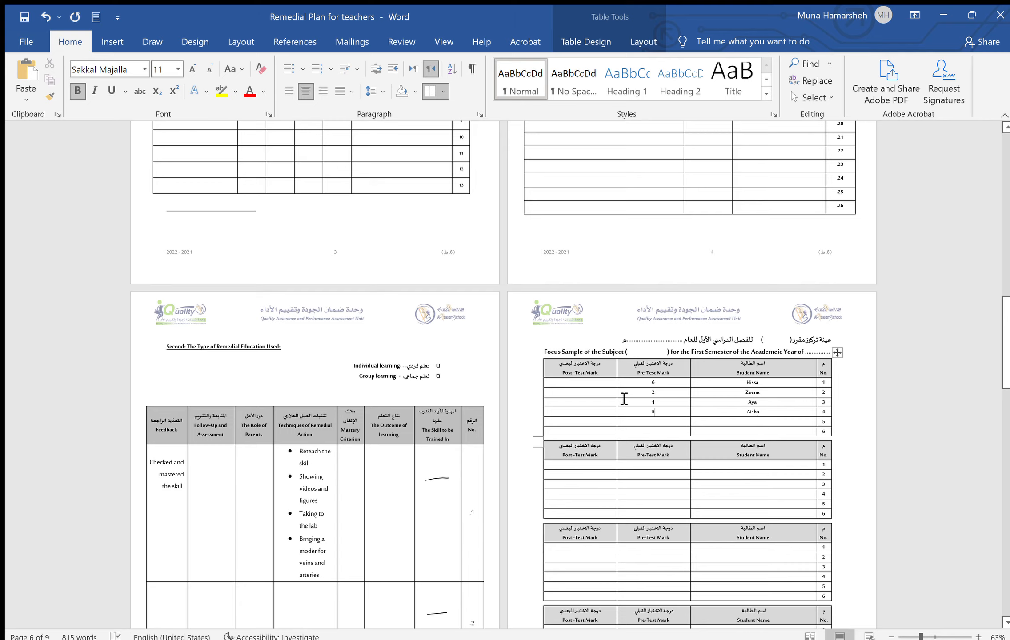
Enter Post-Test marks 8, 5, 6 and 7, then return the zoom to 100%
left_click(603, 388)
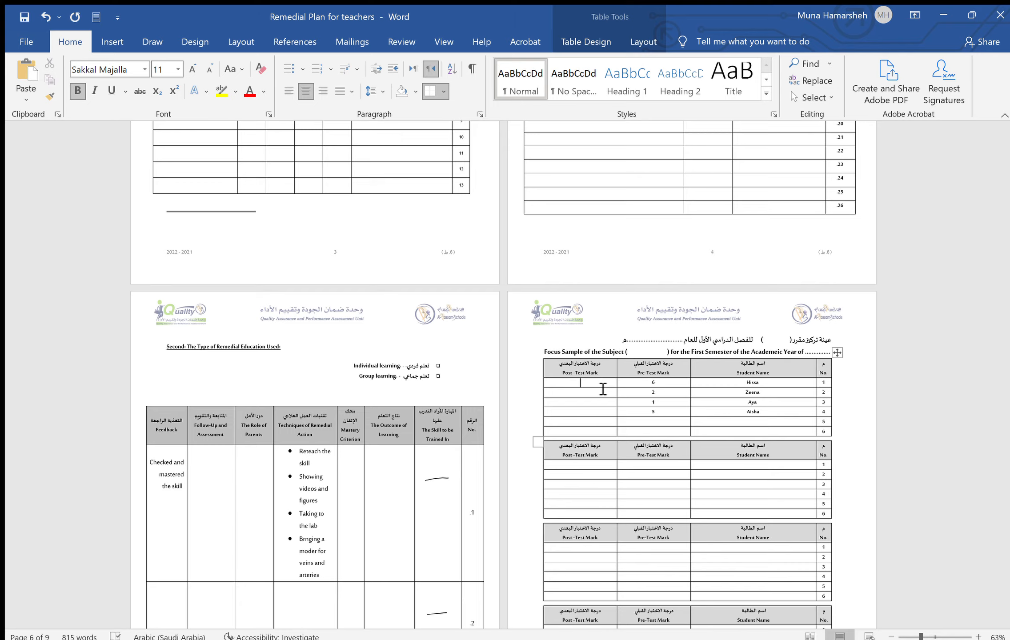
type("8")
type("5")
left_click(582, 392)
key("Down")
type("7")
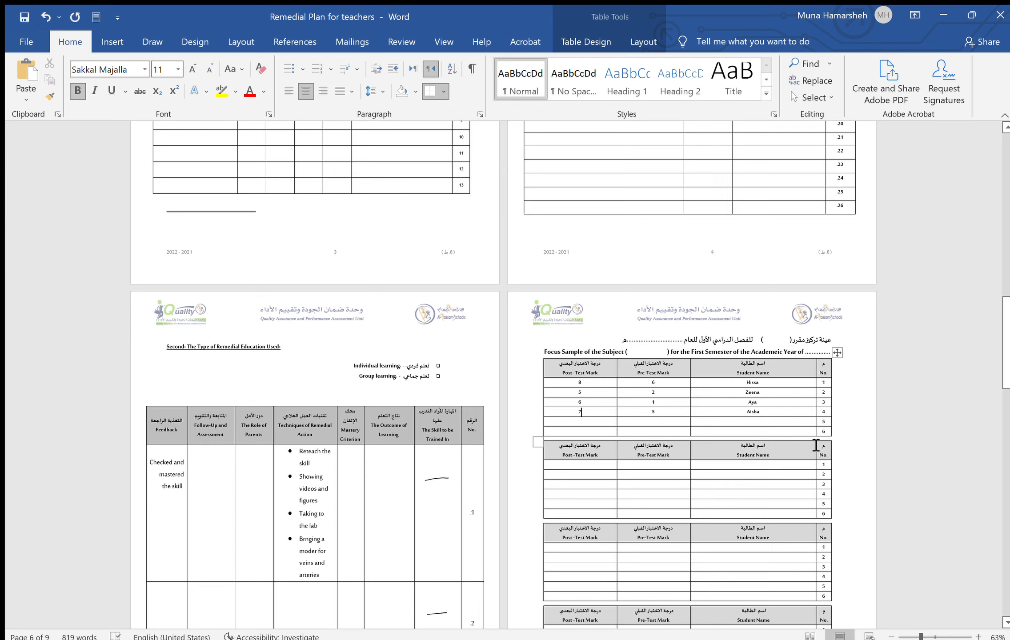
left_click(932, 636)
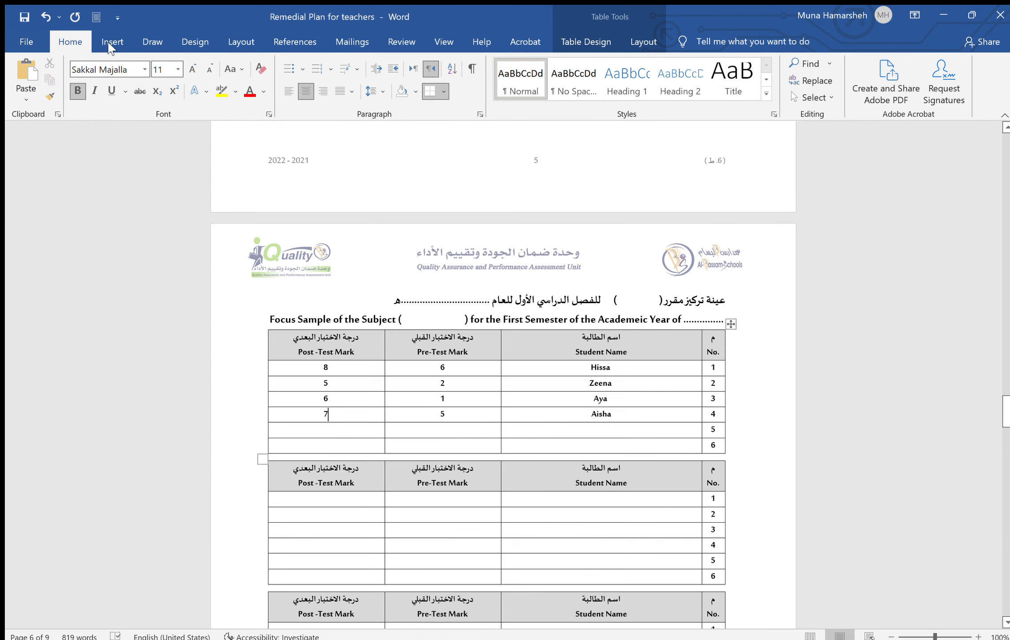
With the red pen, circle the post-test mark 5 and two students' names, adding arrows to the margin
left_click(153, 42)
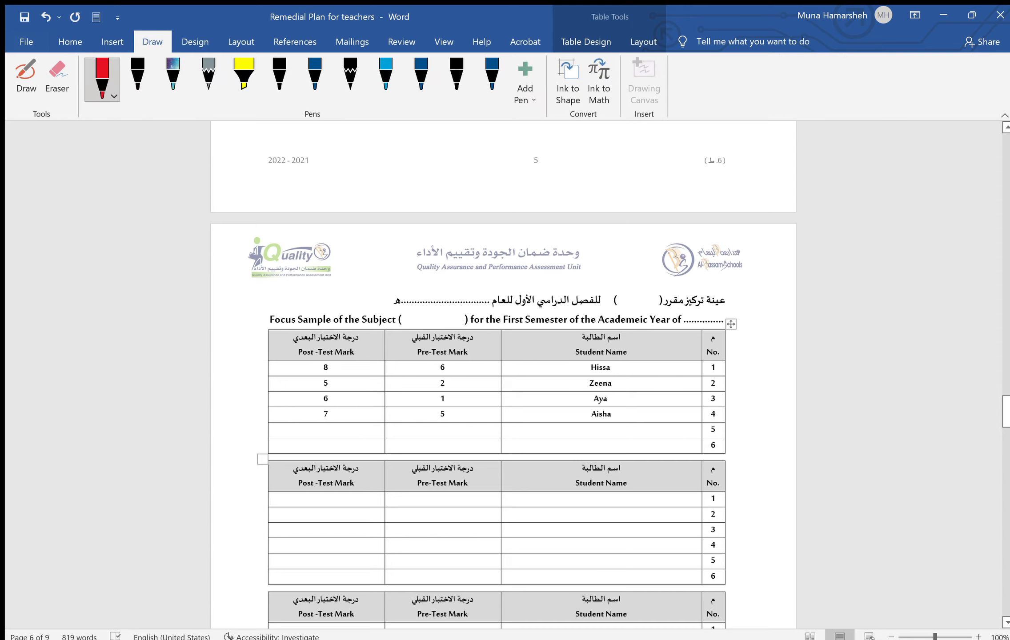
mouse_move(337, 378)
left_mouse_down()
mouse_move(313, 402)
mouse_move(329, 387)
left_mouse_up()
mouse_move(577, 382)
left_mouse_down()
mouse_move(574, 400)
mouse_move(589, 389)
left_mouse_up()
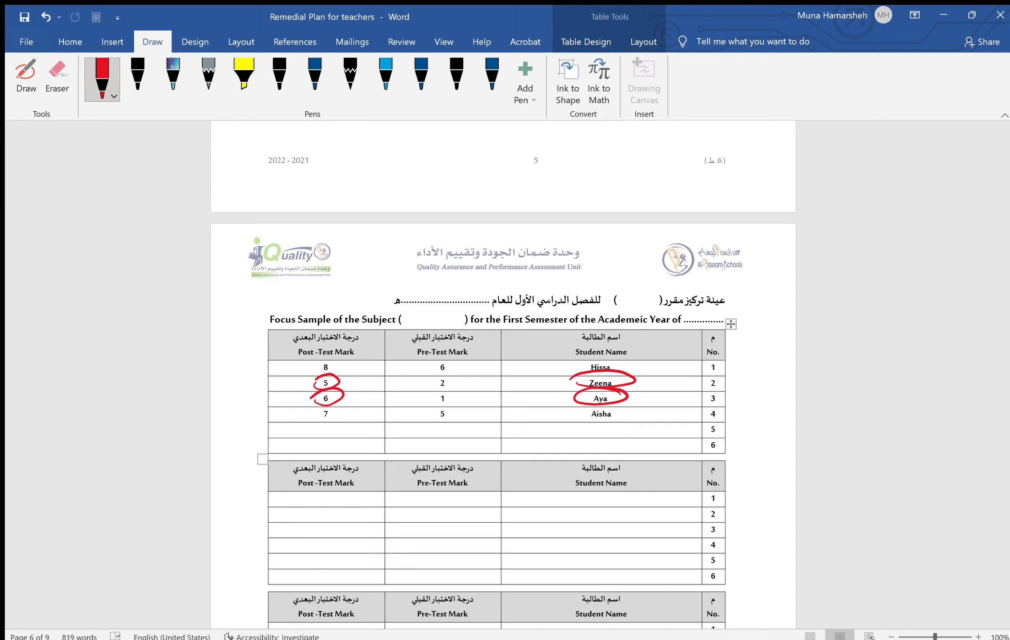
left_click_drag(636, 385, 758, 393)
mouse_move(736, 375)
left_mouse_down()
mouse_move(758, 389)
mouse_move(743, 404)
left_mouse_up()
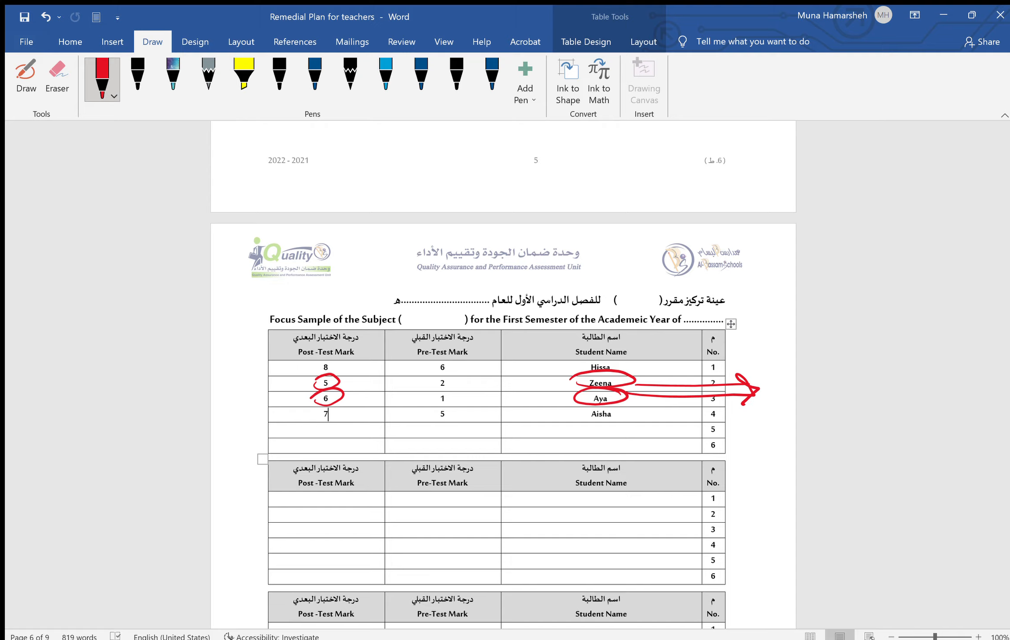
Bracket the first two focus-sample tables in red and label them with circled 1 and 2
mouse_move(737, 337)
left_mouse_down()
mouse_move(752, 377)
mouse_move(754, 449)
mouse_move(732, 450)
left_mouse_up()
scroll(328, 289, "down", 5)
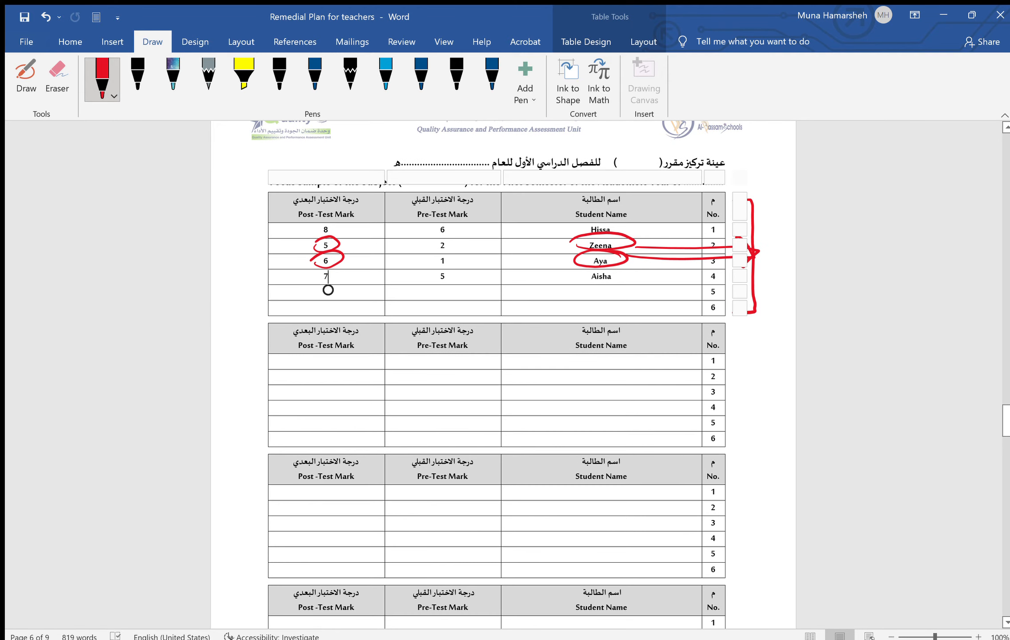
left_click_drag(770, 265, 775, 282)
left_click_drag(768, 261, 763, 293)
mouse_move(725, 332)
left_mouse_down()
mouse_move(746, 426)
mouse_move(725, 436)
left_mouse_up()
left_click(762, 401)
left_click_drag(762, 399, 771, 416)
mouse_move(771, 392)
left_mouse_down()
mouse_move(750, 415)
mouse_move(774, 391)
left_mouse_up()
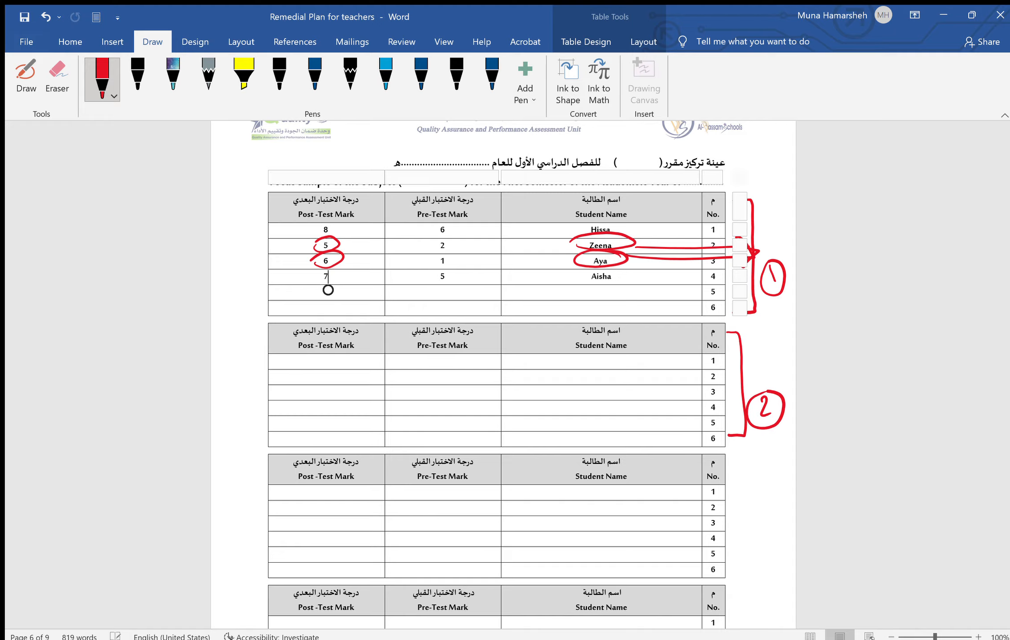
scroll(328, 289, "down", 10)
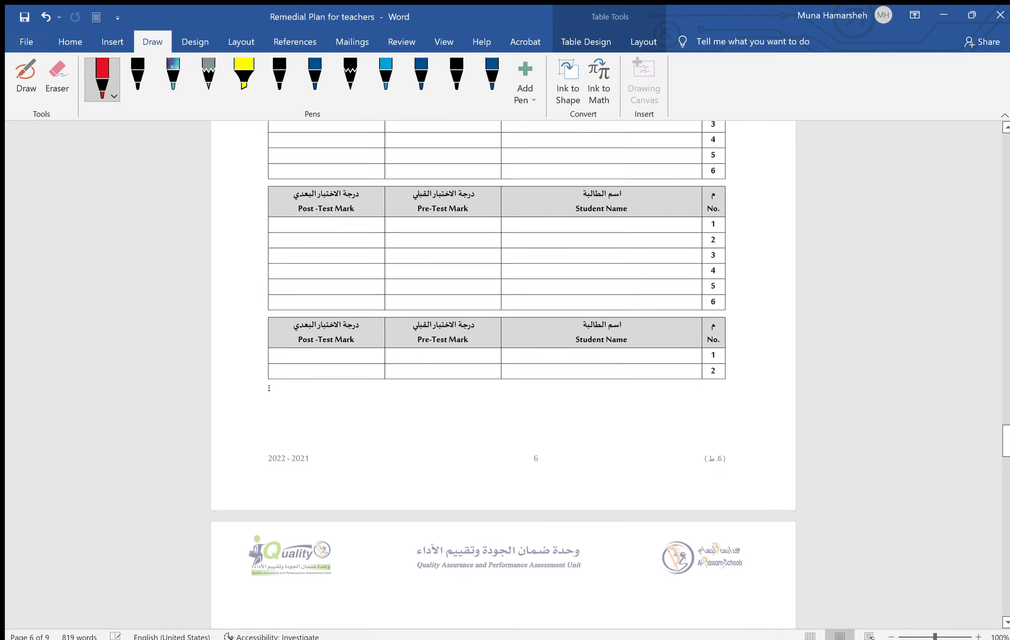
Scroll through the remaining pages to the blank 26-row pre-test table and empty remedial-action table
scroll(503, 373, "down", 3)
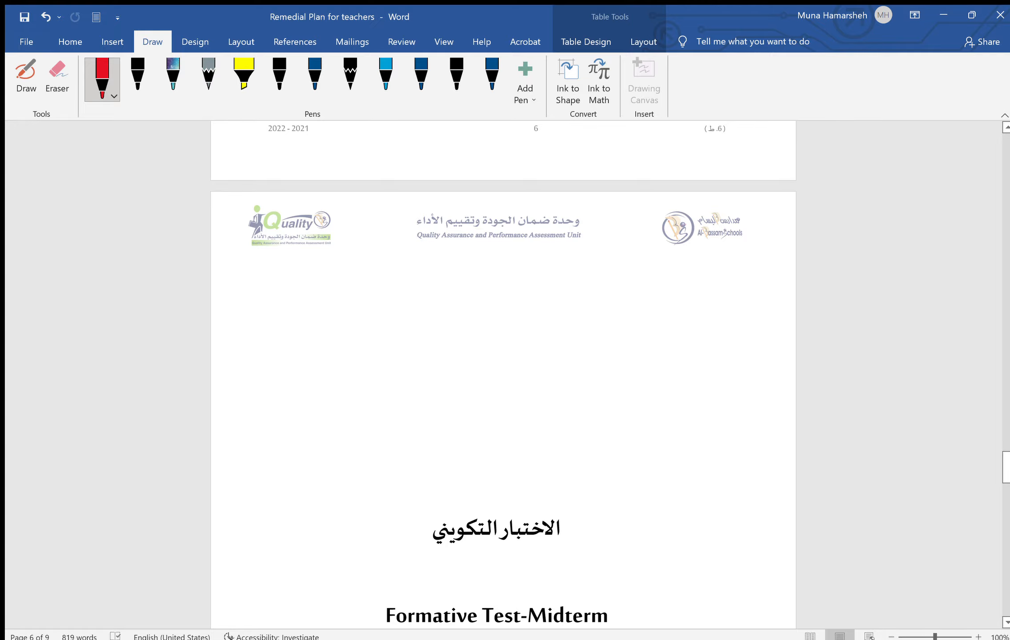
scroll(503, 373, "up", 20)
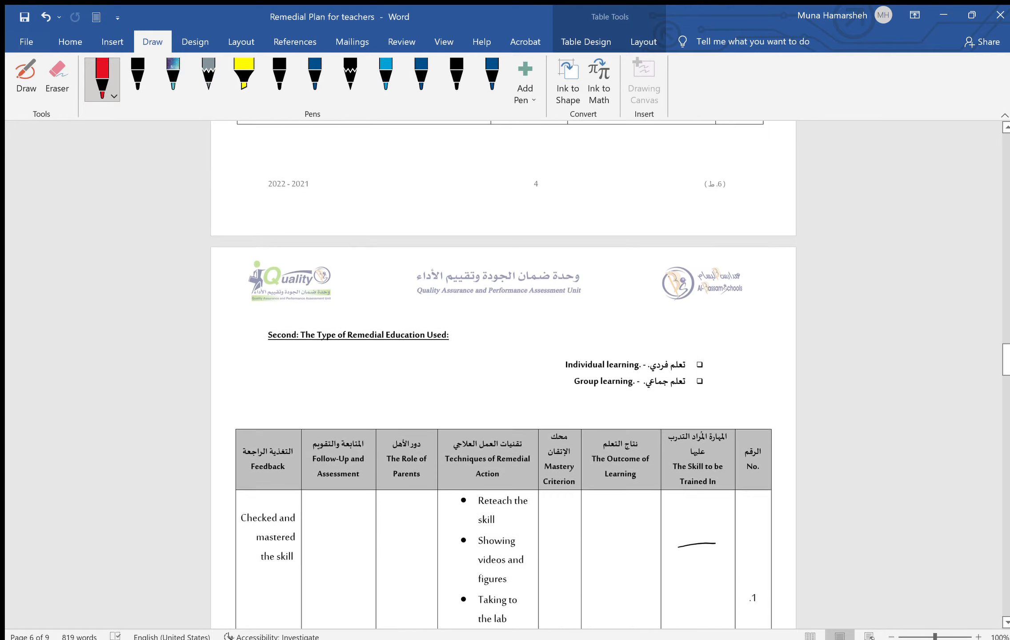
scroll(503, 373, "up", 20)
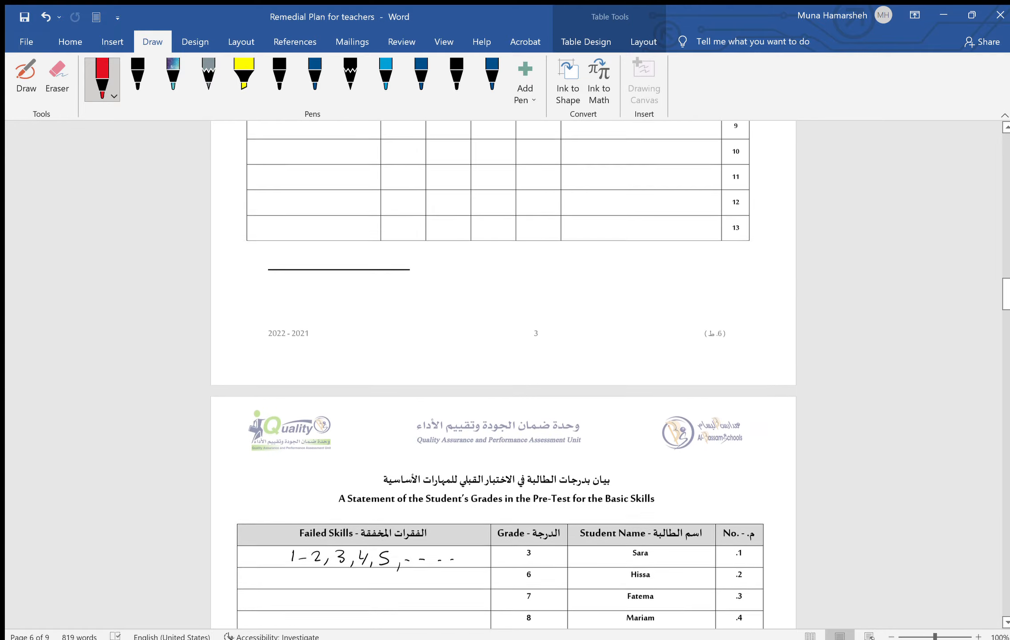
scroll(503, 373, "up", 10)
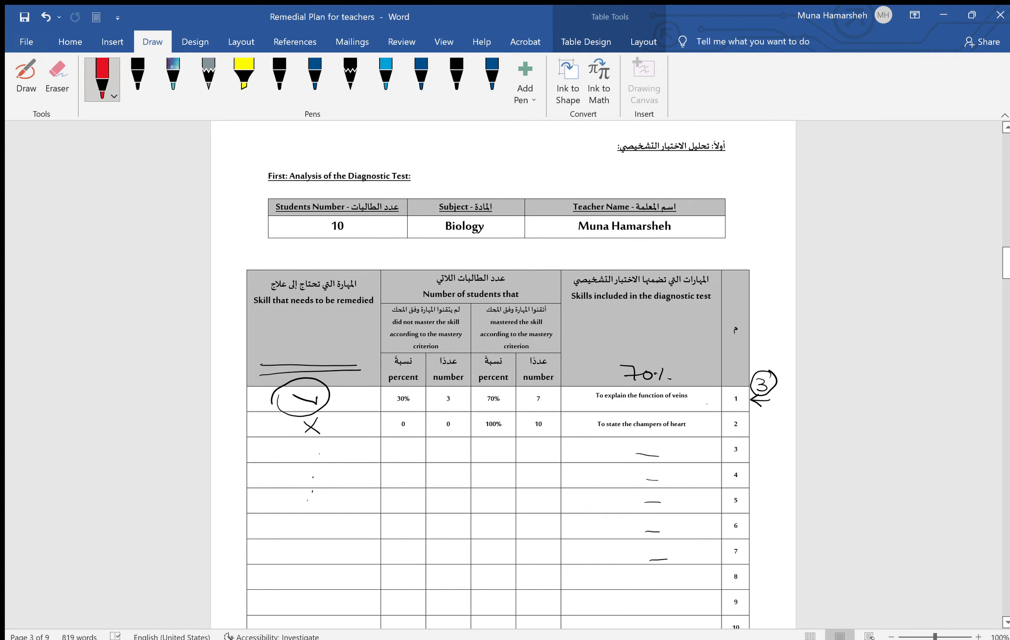
scroll(503, 373, "down", 20)
scroll(503, 373, "down", 15)
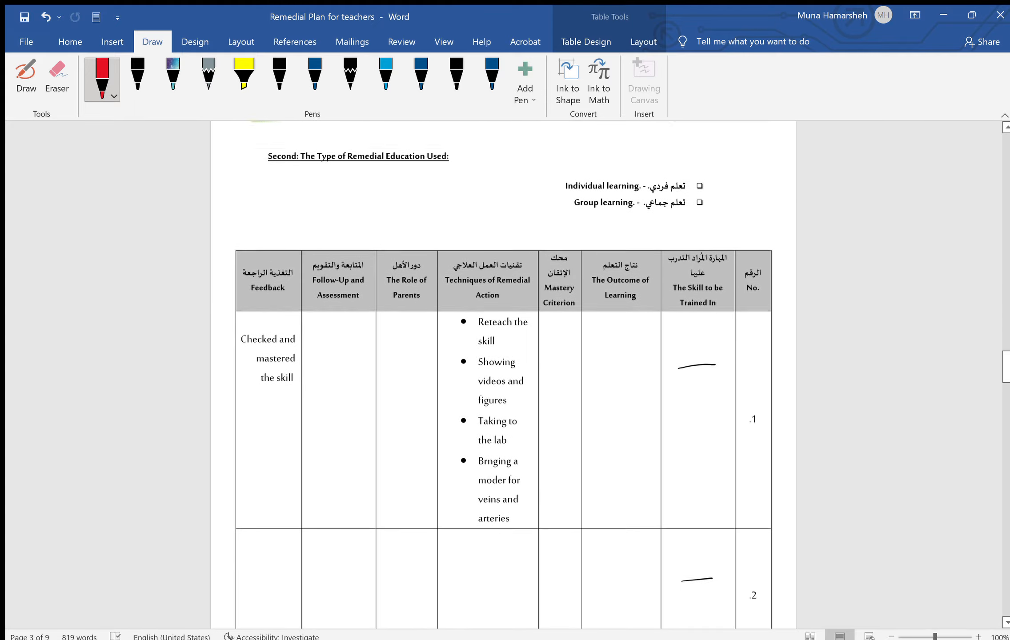
scroll(504, 374, "down", 8)
scroll(503, 373, "down", 10)
scroll(324, 184, "down", 2)
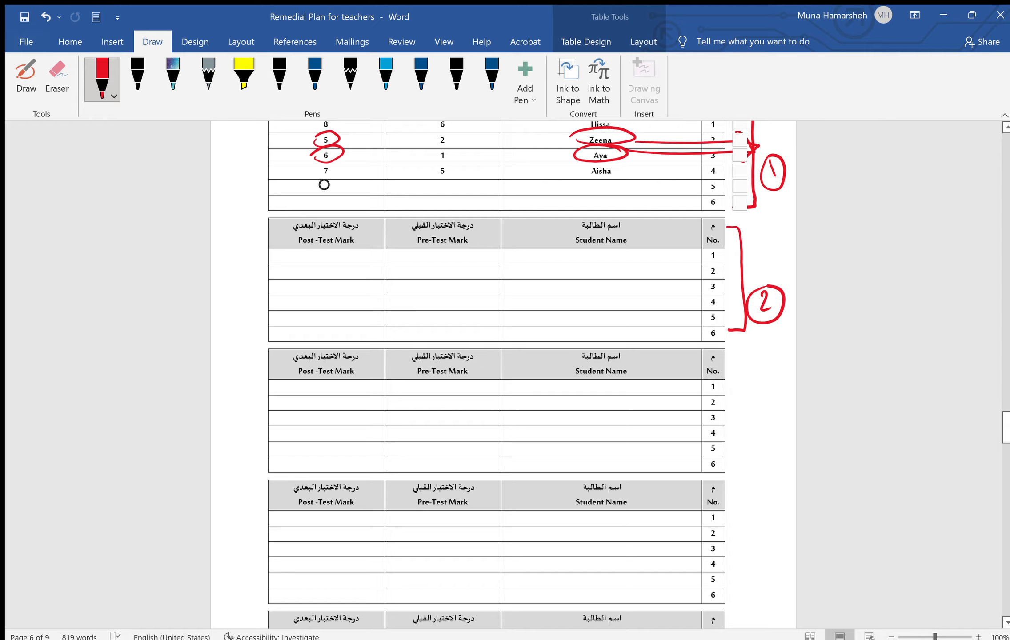
scroll(324, 185, "down", 15)
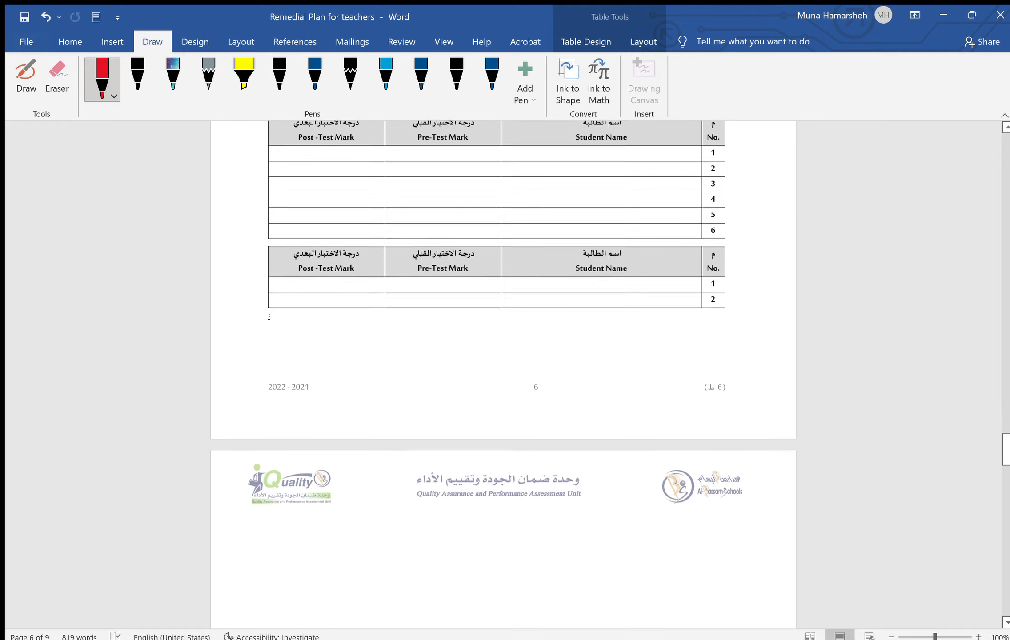
scroll(324, 185, "down", 10)
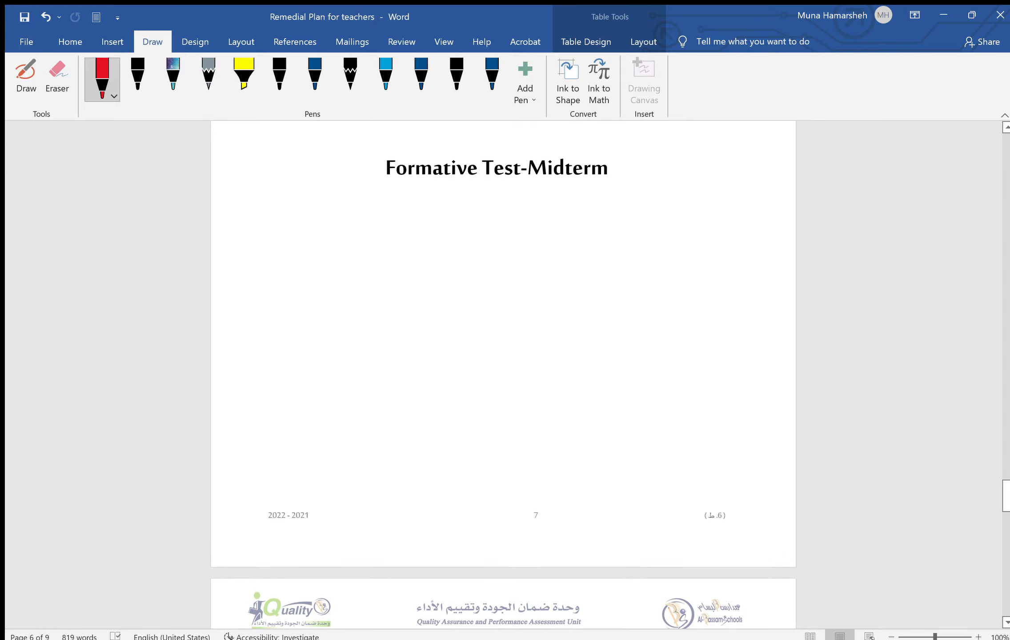
scroll(324, 184, "down", 5)
scroll(503, 375, "down", 5)
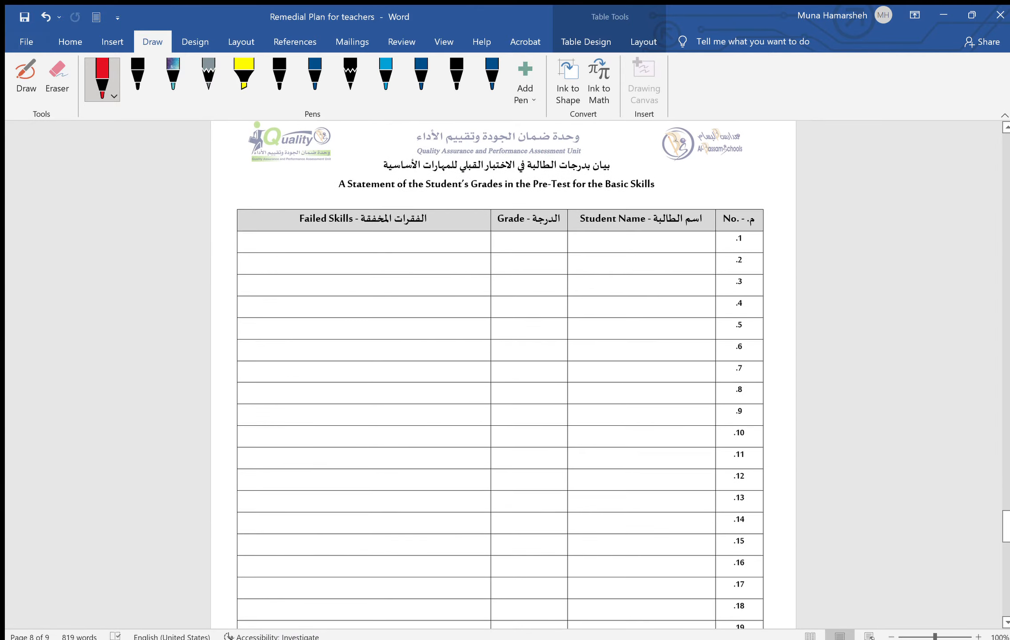
scroll(503, 375, "down", 12)
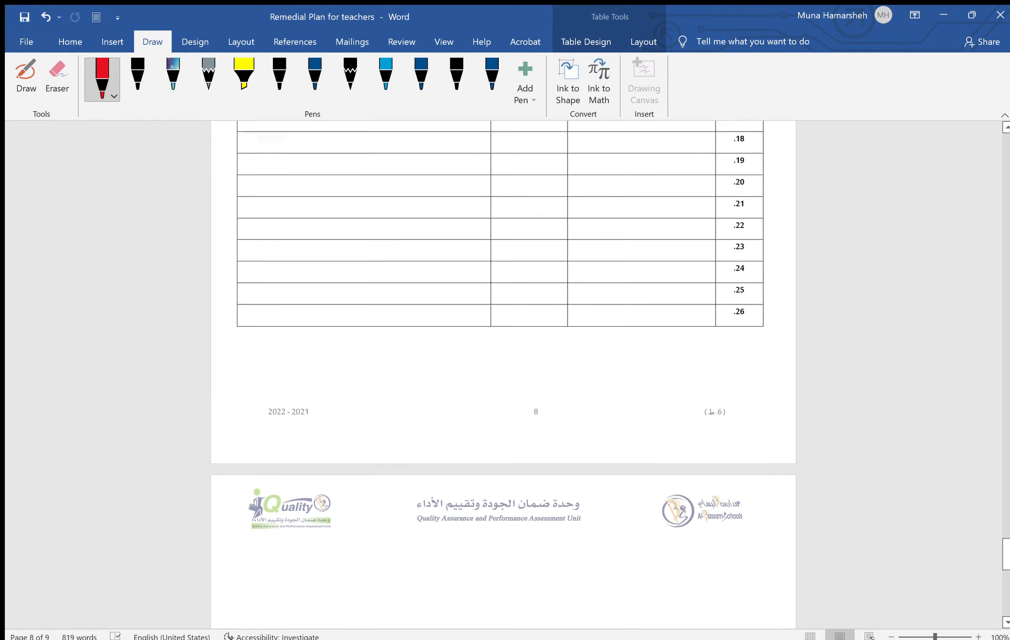
scroll(502, 375, "down", 2)
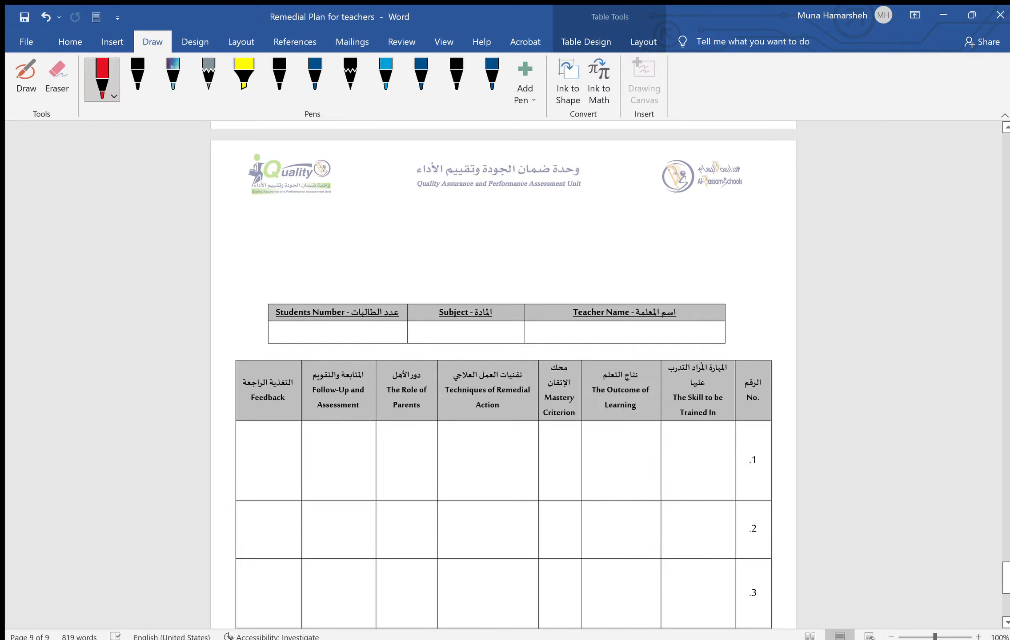
scroll(502, 375, "up", 14)
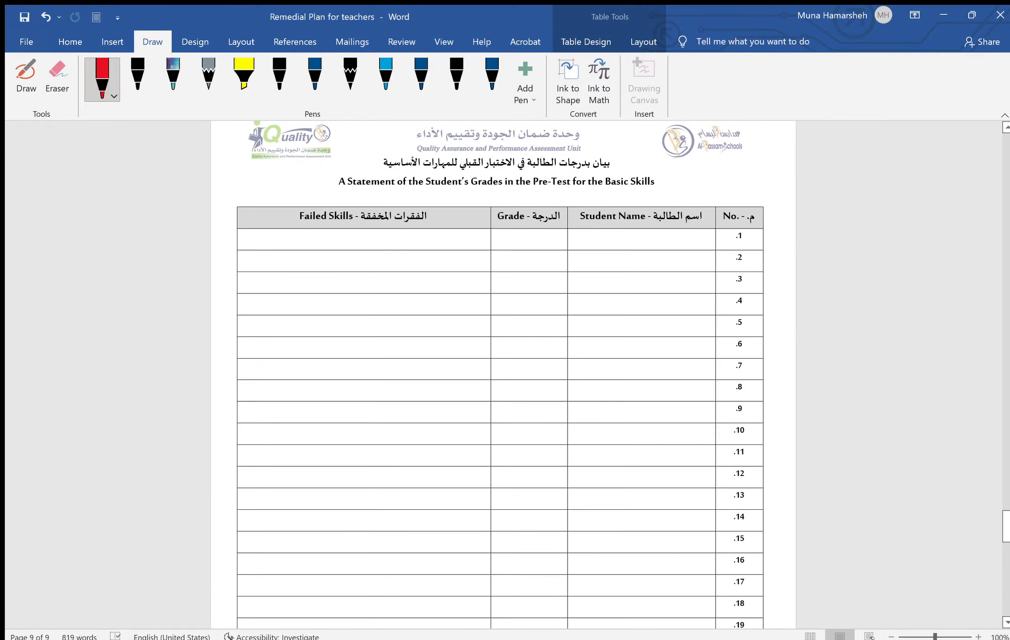
scroll(502, 375, "down", 13)
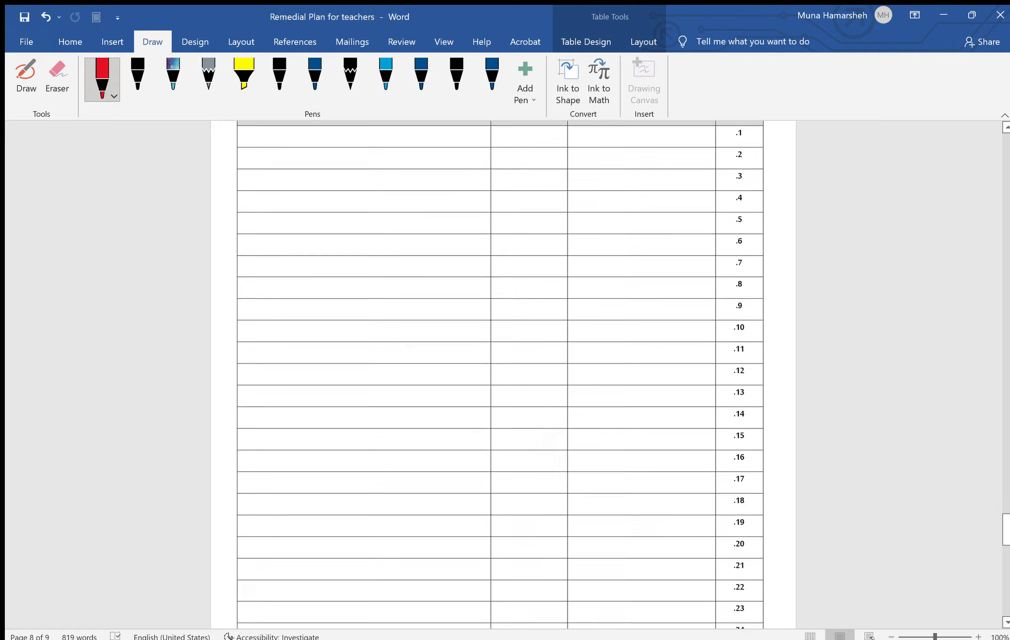
scroll(502, 375, "down", 5)
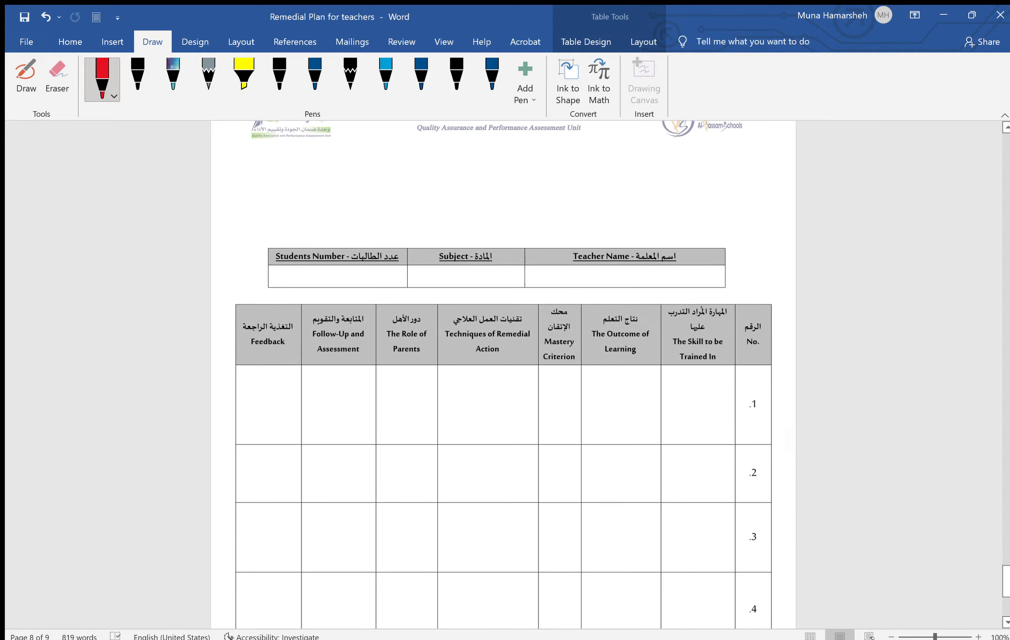